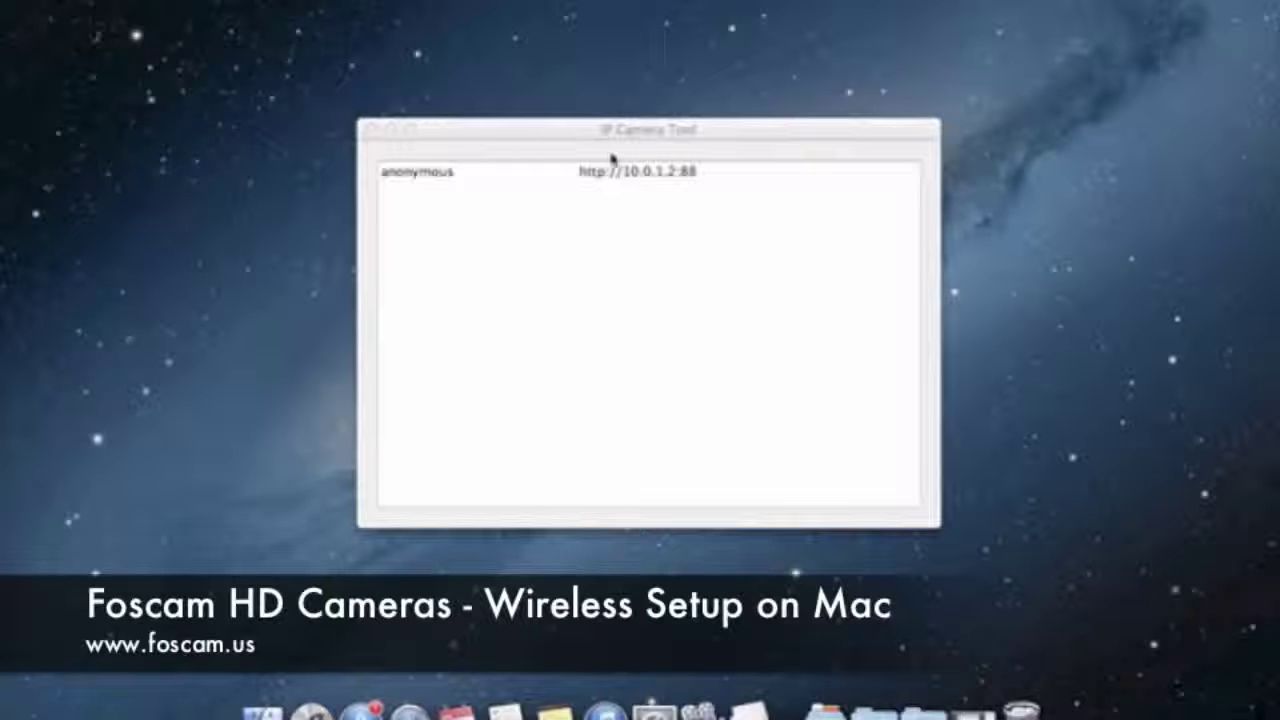
Step: Open the anonymous camera's web page from the IP Camera Tool and log in as admin on the main stream
click(751, 145)
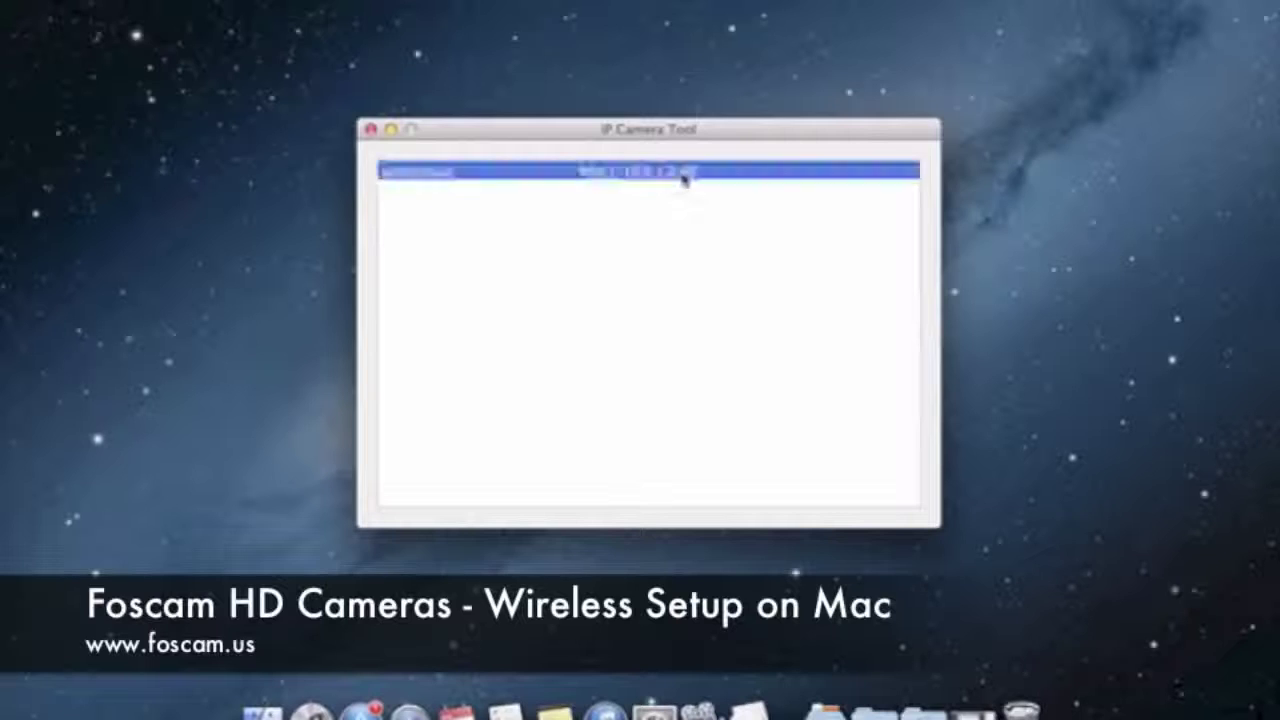
double_click(682, 178)
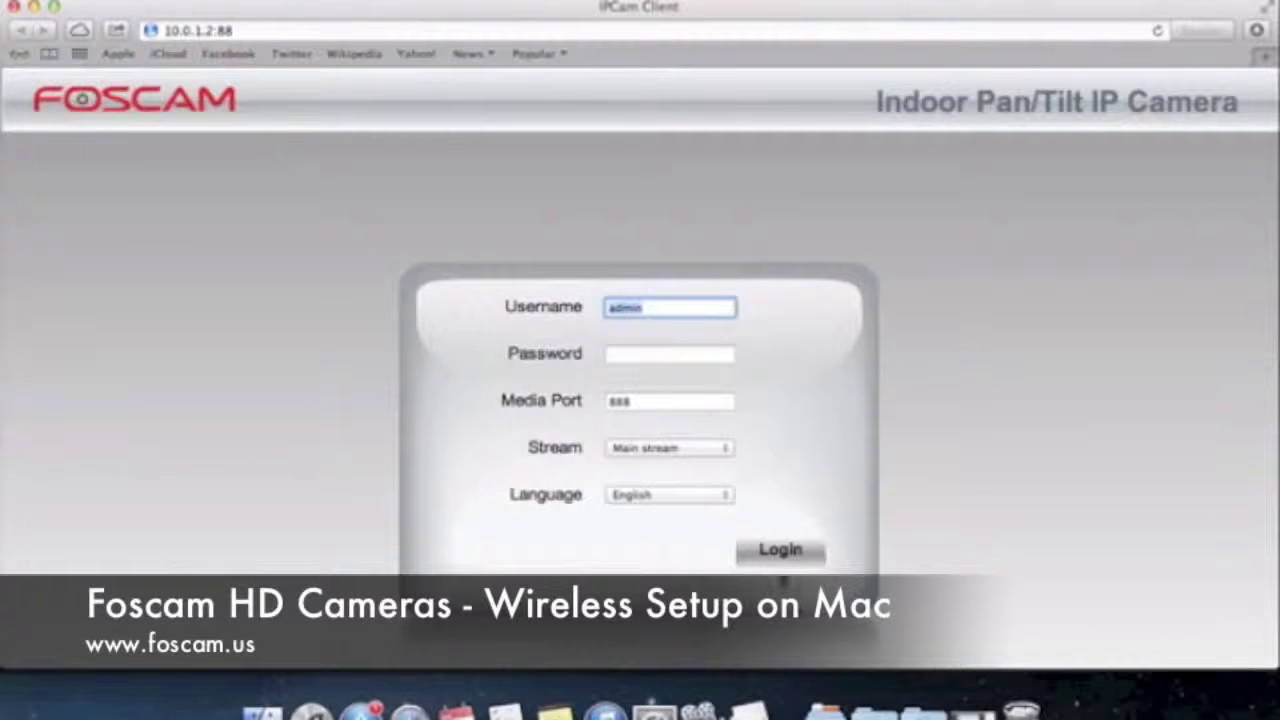
click(780, 552)
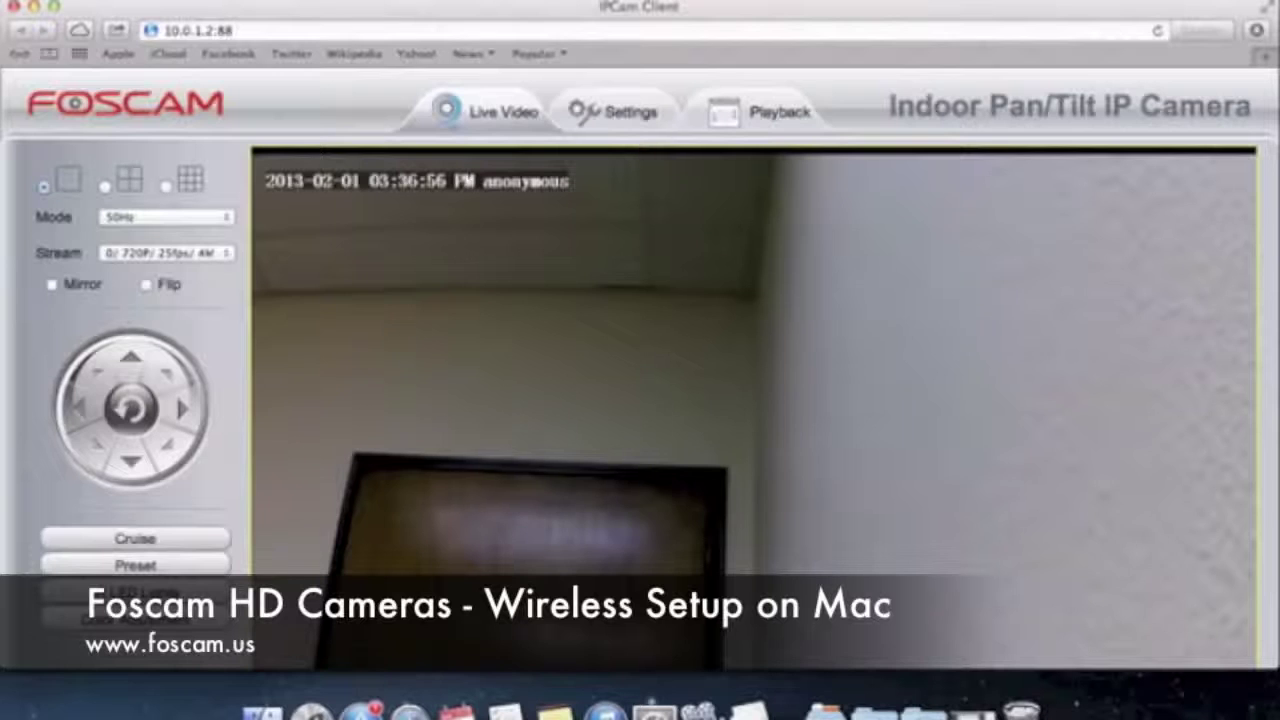
Step: Open the camera's wireless network settings
click(622, 126)
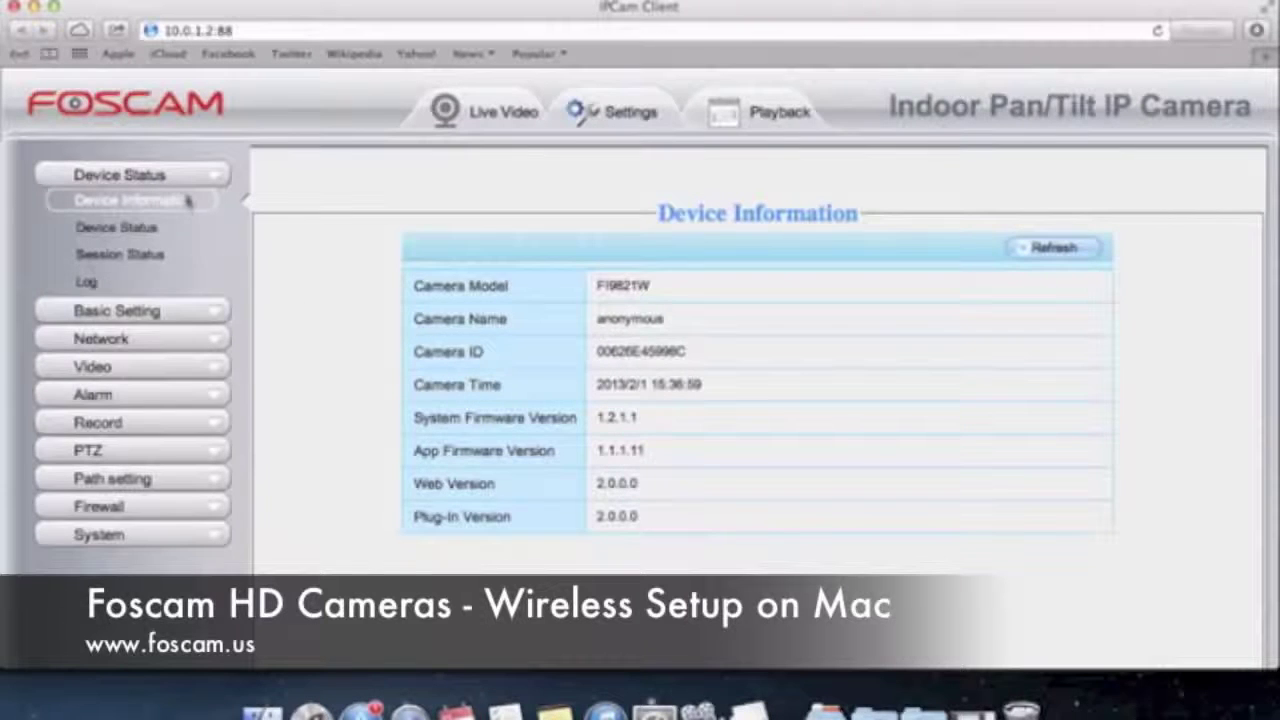
click(153, 346)
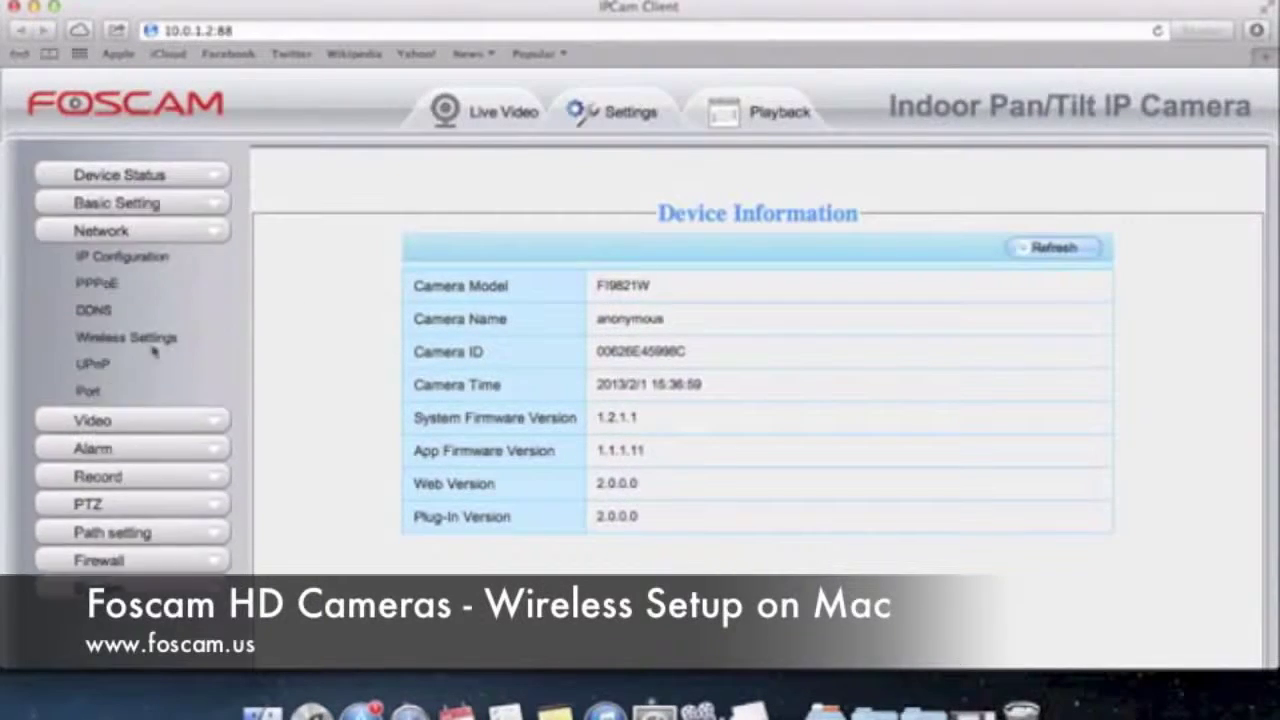
click(120, 340)
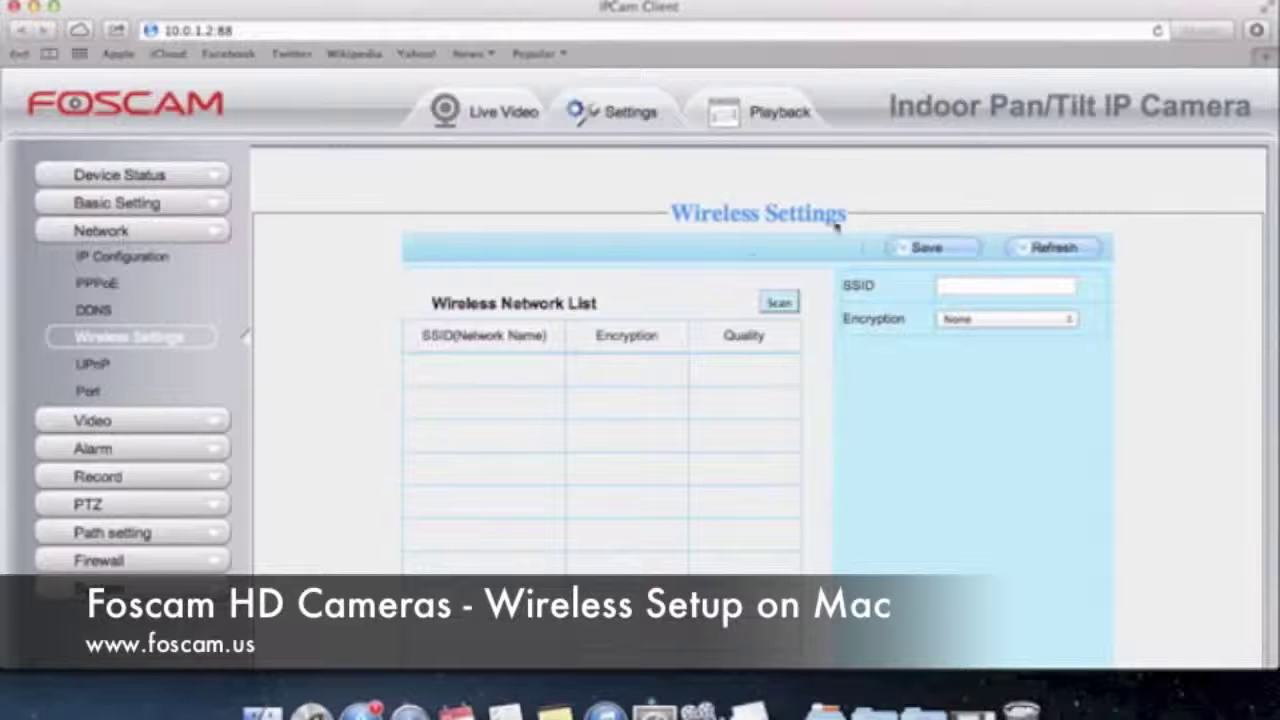
Step: Scan for the wireless networks within the camera's range
scroll(629, 530, down, 2)
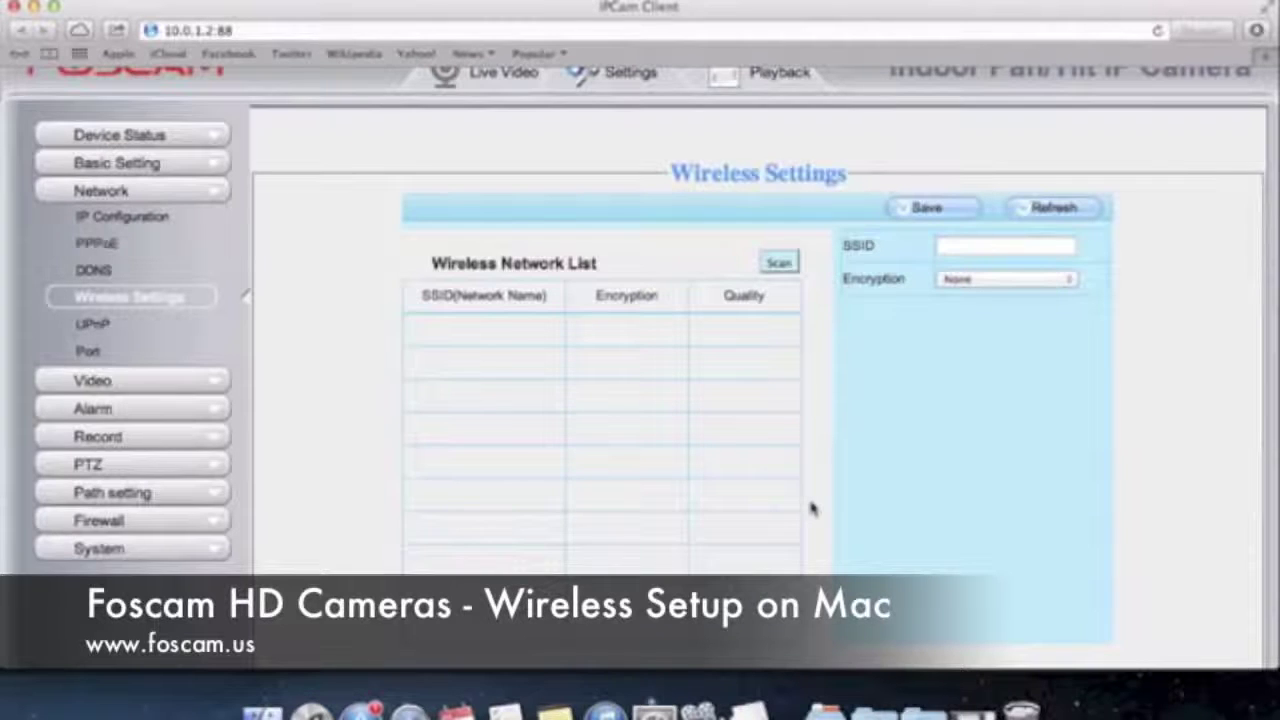
scroll(810, 505, down, 3)
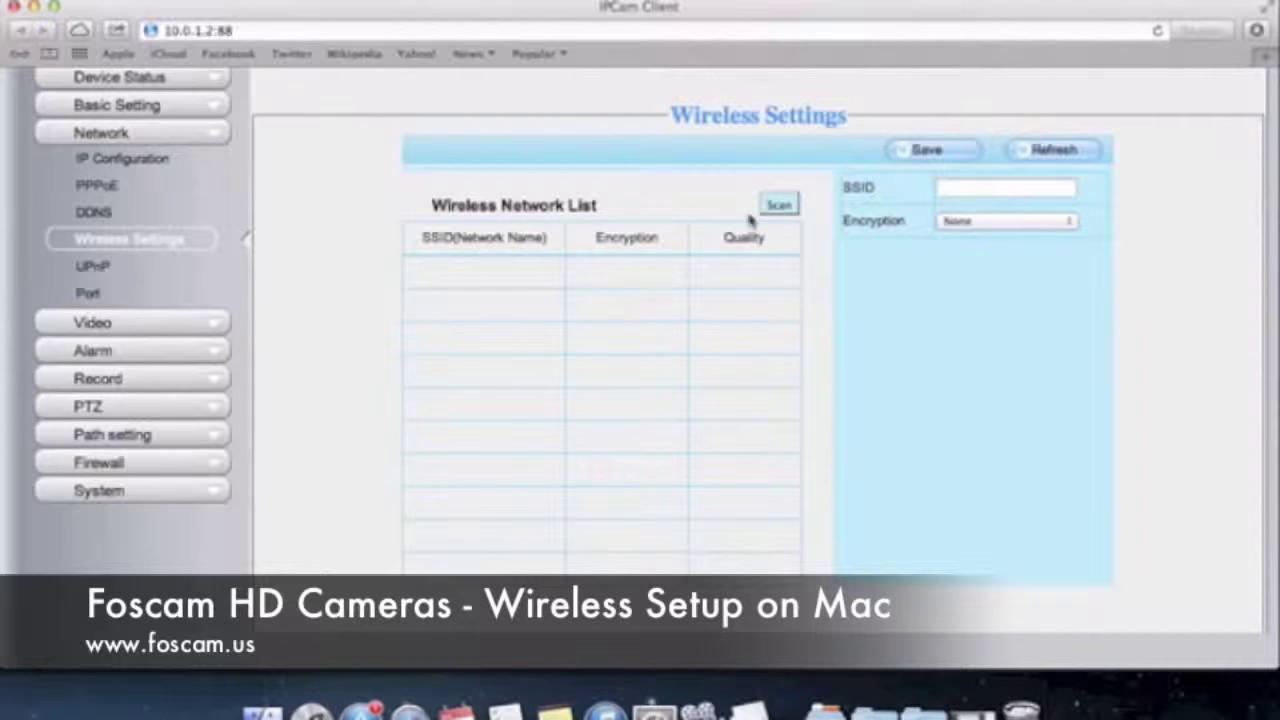
click(786, 210)
click(781, 205)
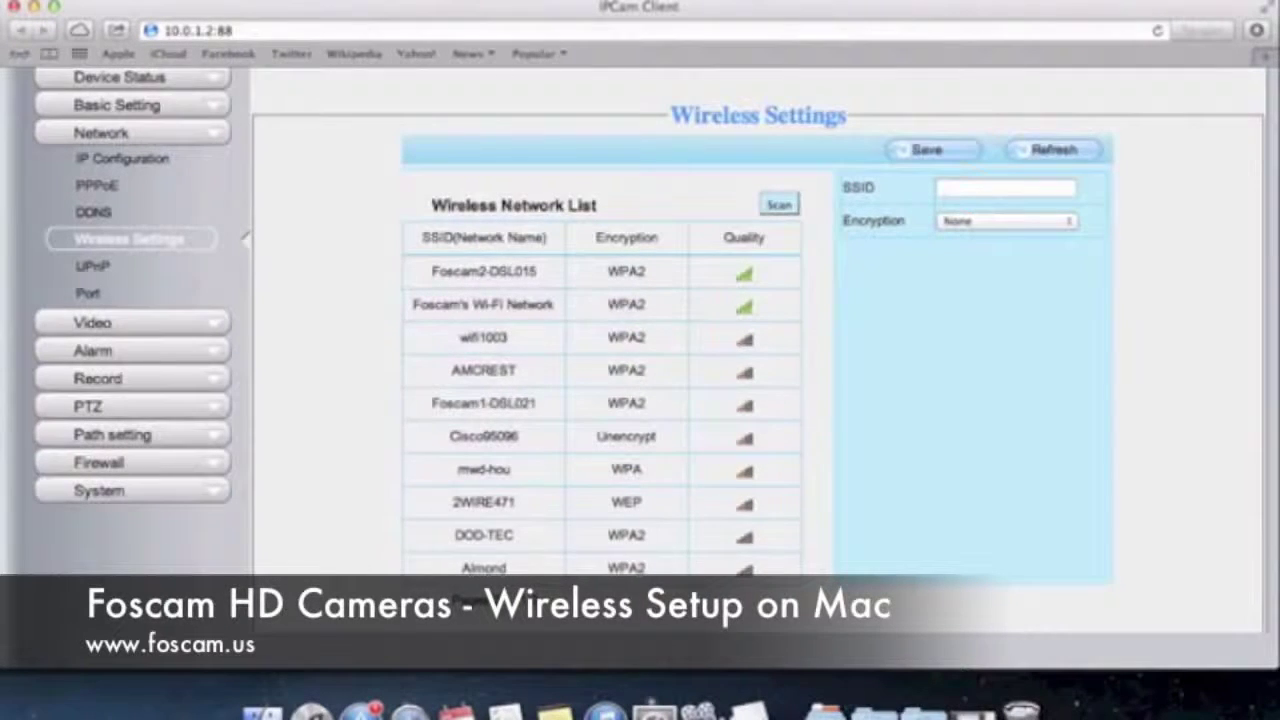
Step: Review both pages of found networks and check which Wi-Fi network the Mac is using
click(534, 600)
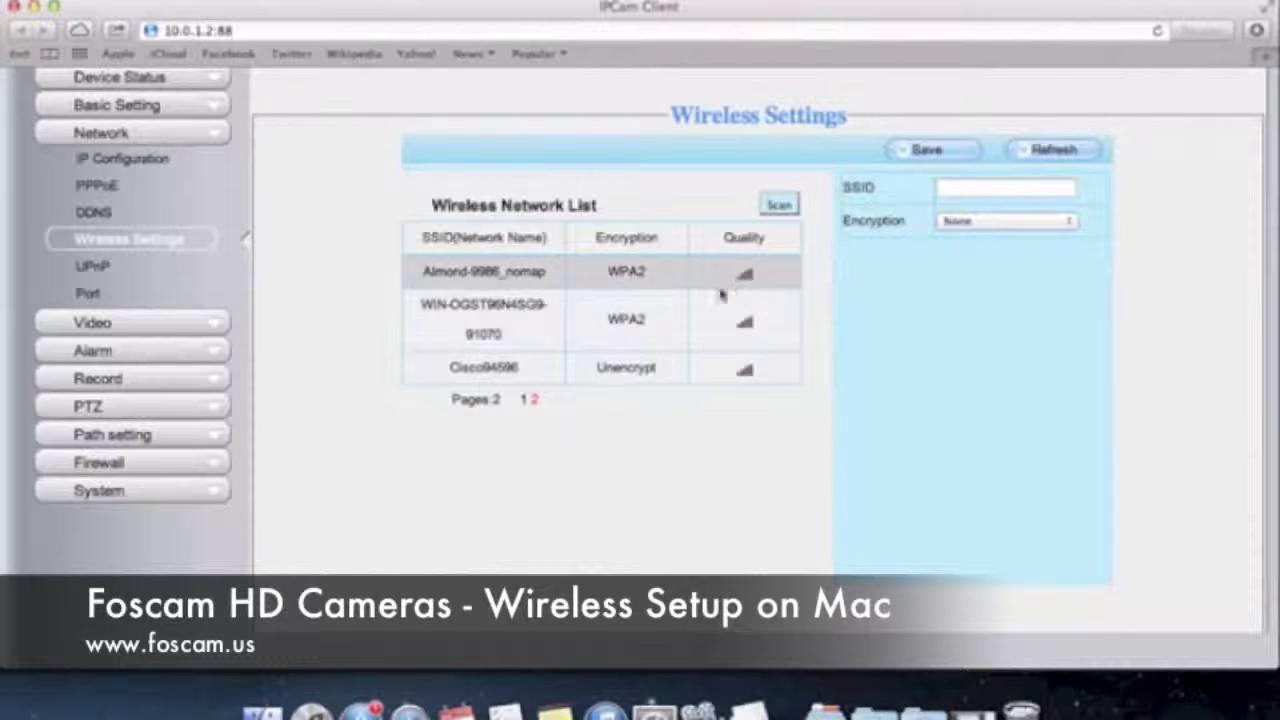
click(523, 401)
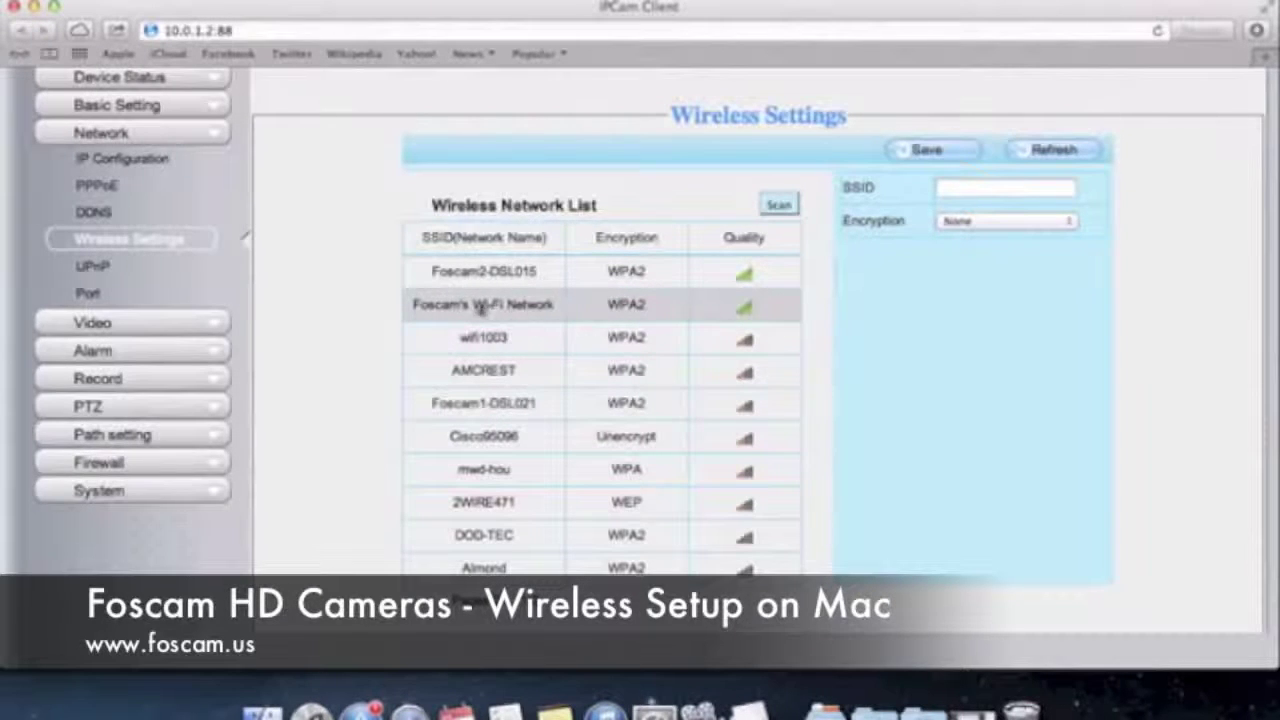
click(1017, 3)
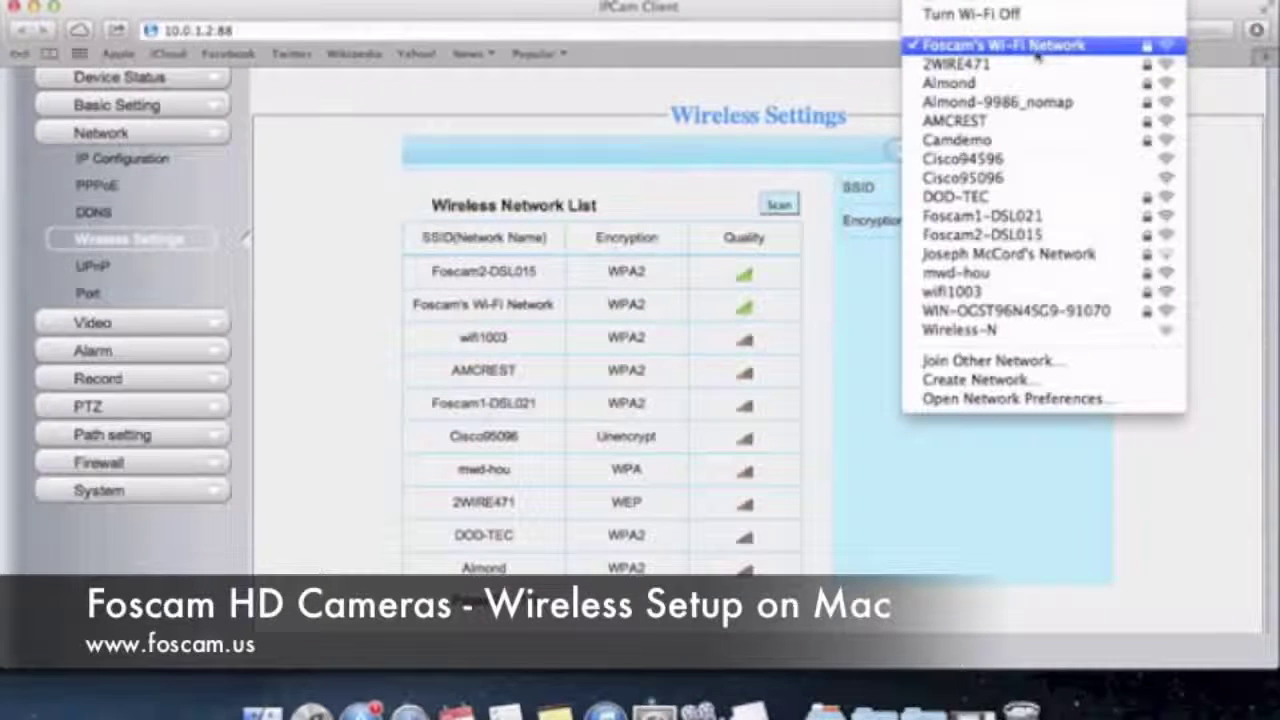
click(988, 524)
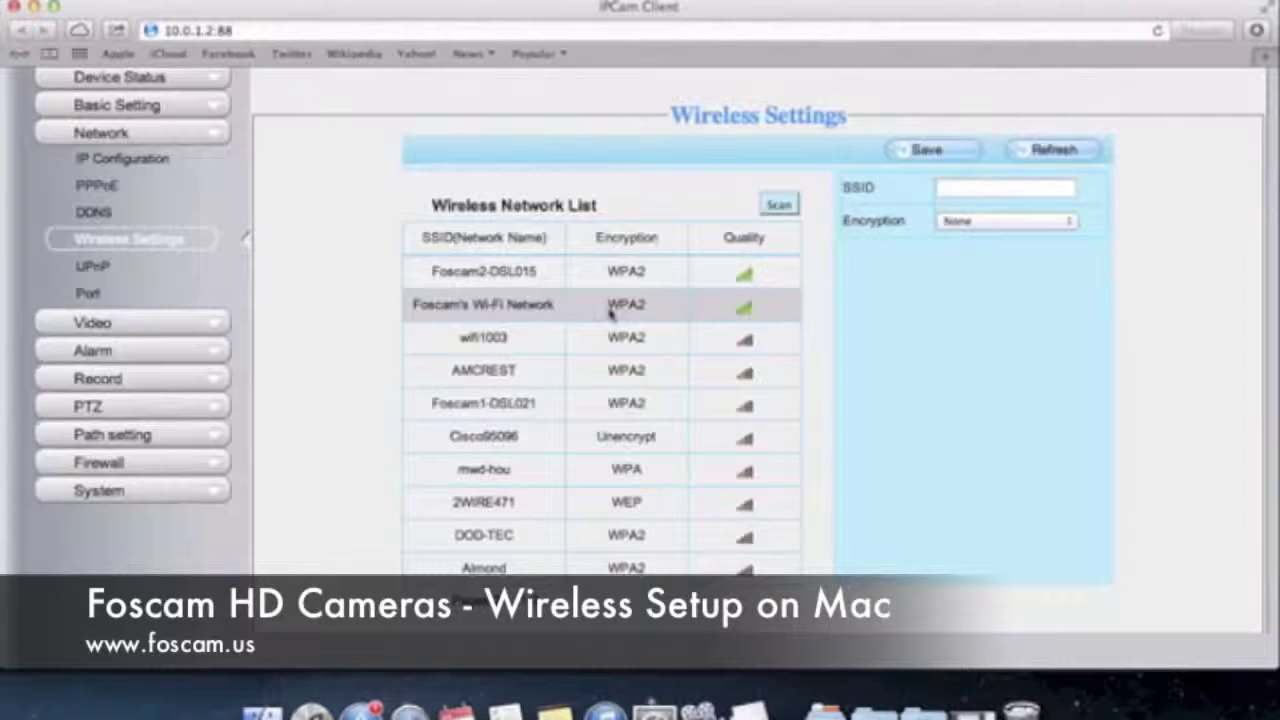
Step: Choose Foscam's Wi-Fi Network as the camera's wireless network and clear the prefilled password
click(574, 311)
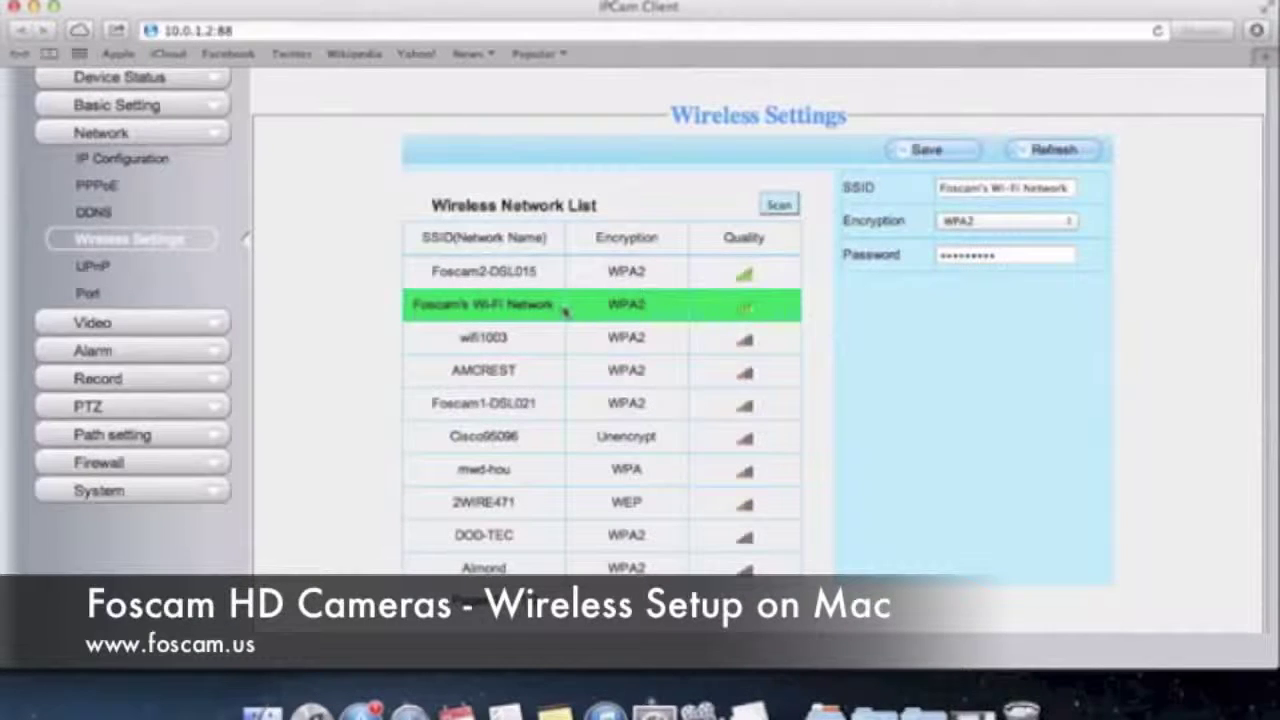
click(540, 272)
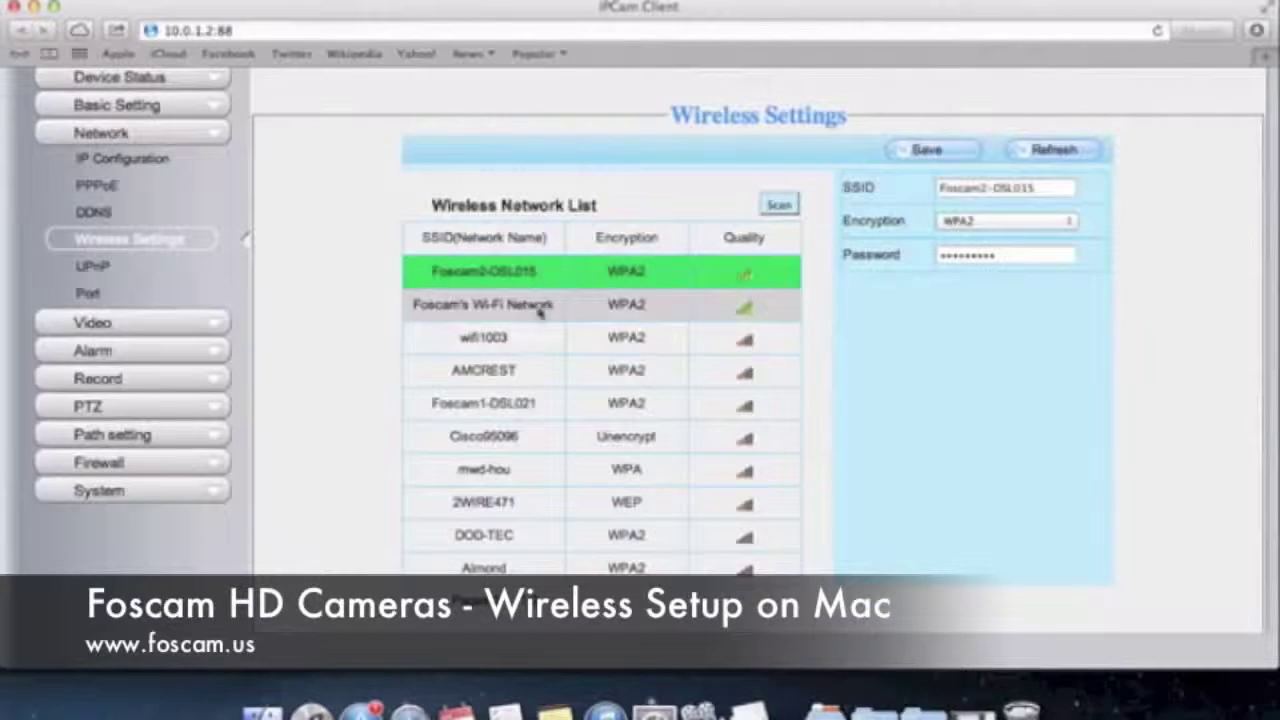
click(532, 338)
click(528, 372)
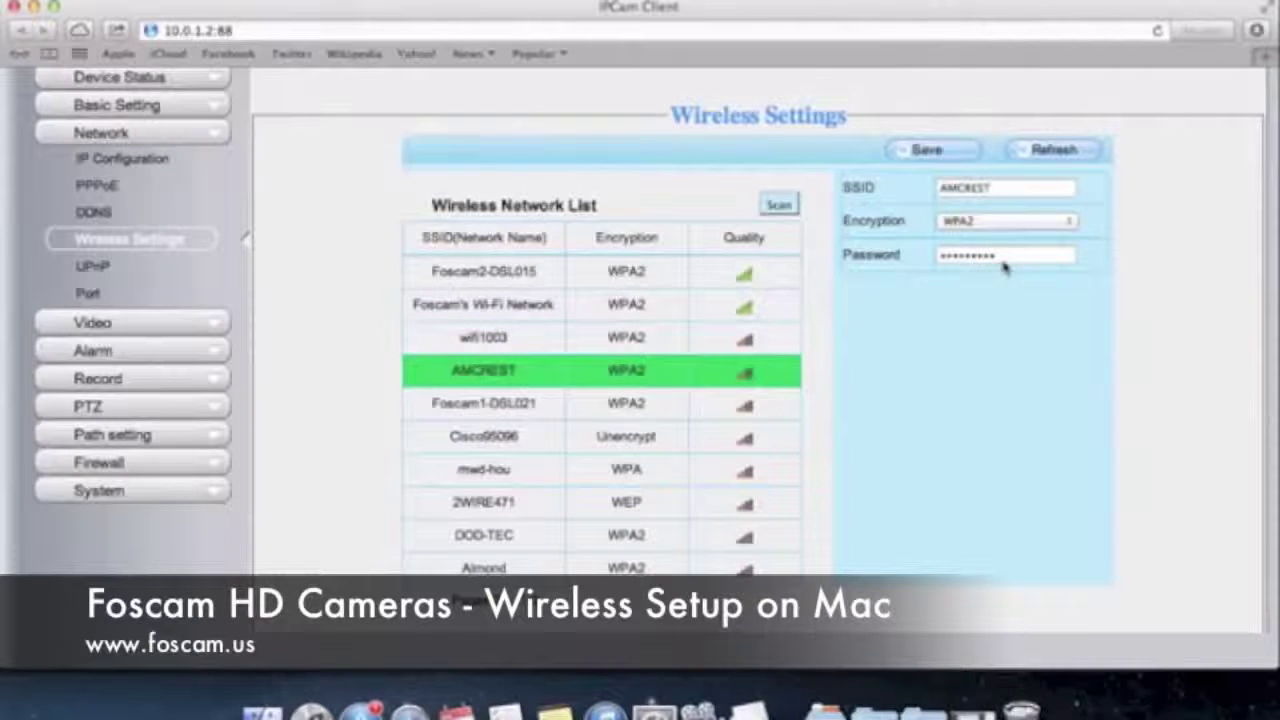
click(546, 314)
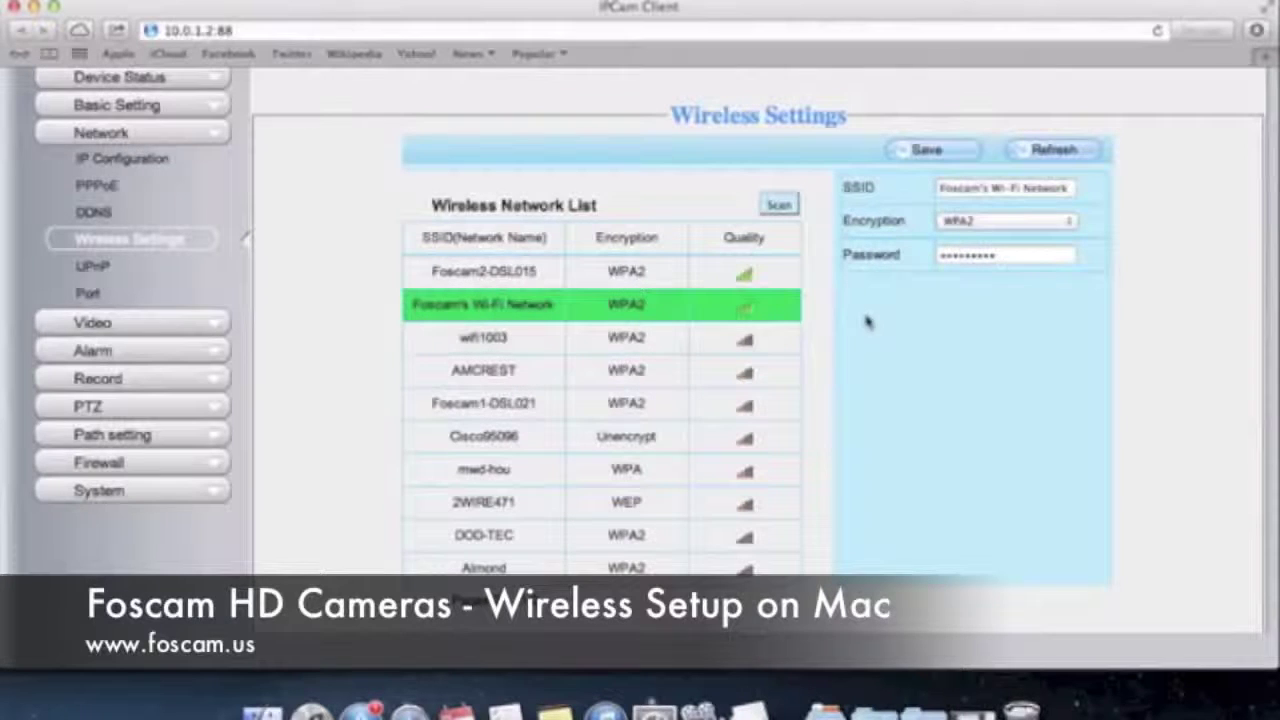
double_click(980, 257)
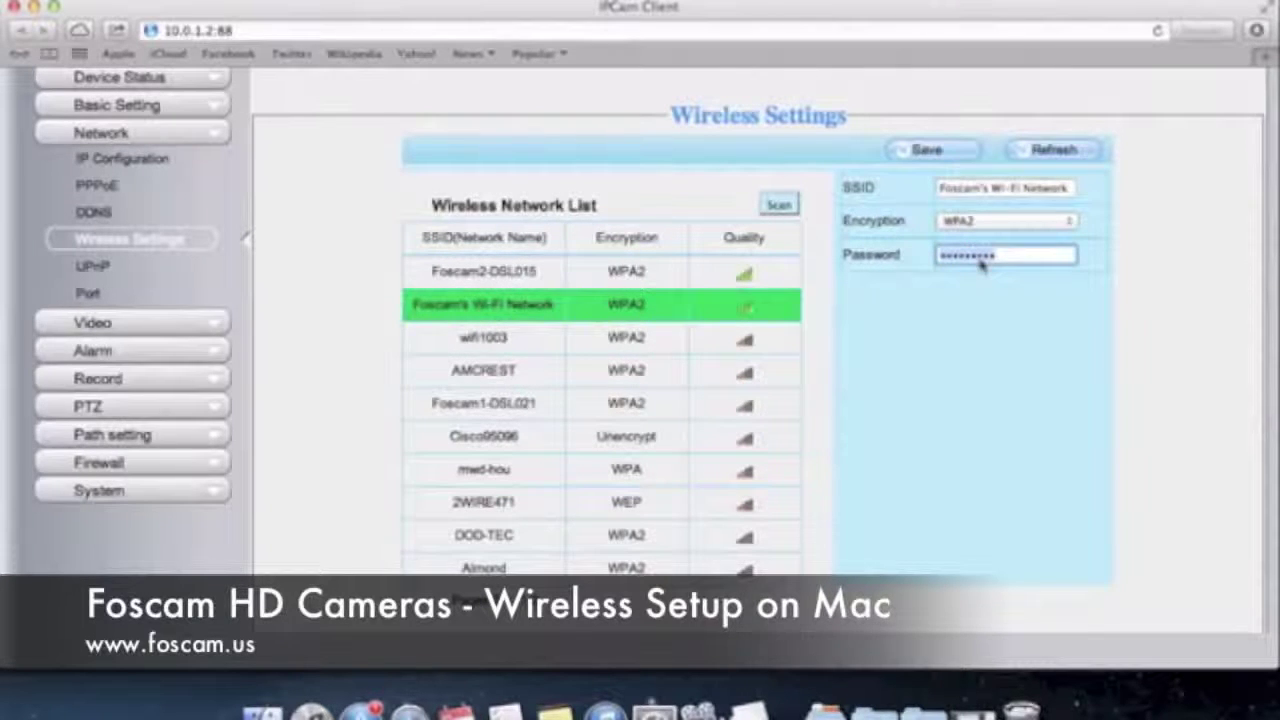
key(BackSpace)
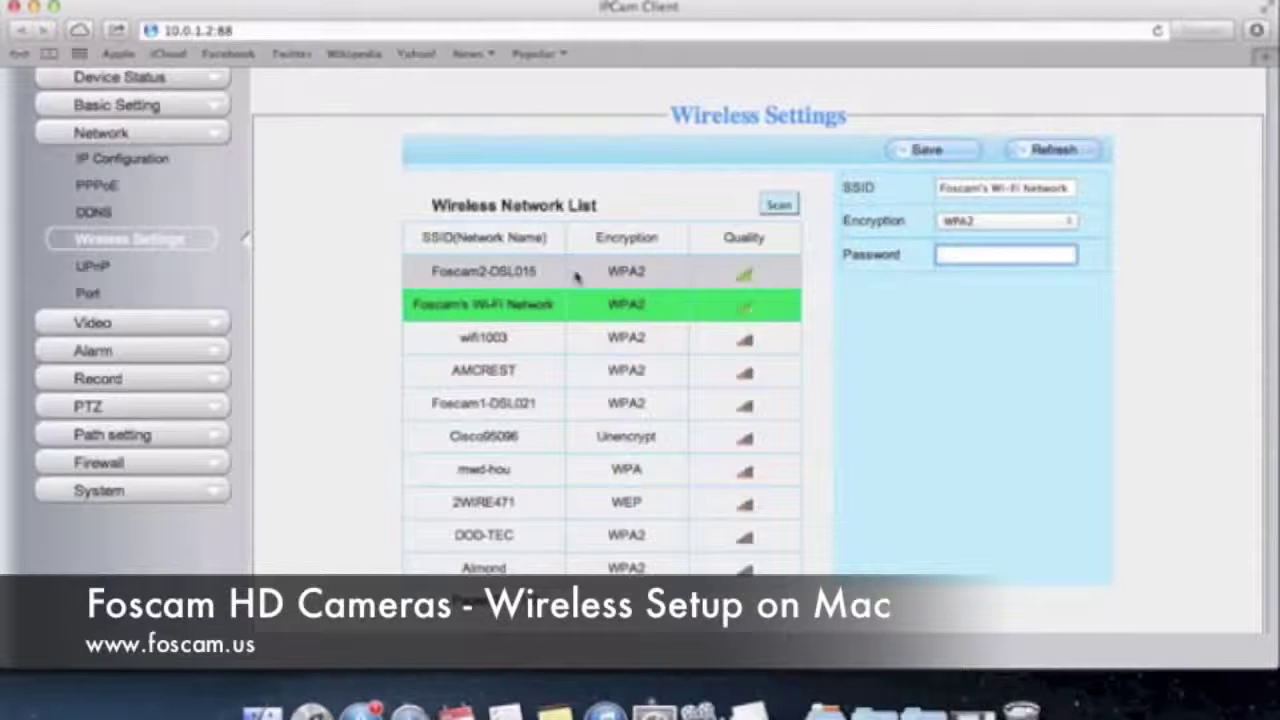
Step: Try selecting other networks such as wifi1003 and Foscam2-DSL015, and return to Foscam's Wi-Fi Network
click(620, 272)
click(617, 303)
click(612, 335)
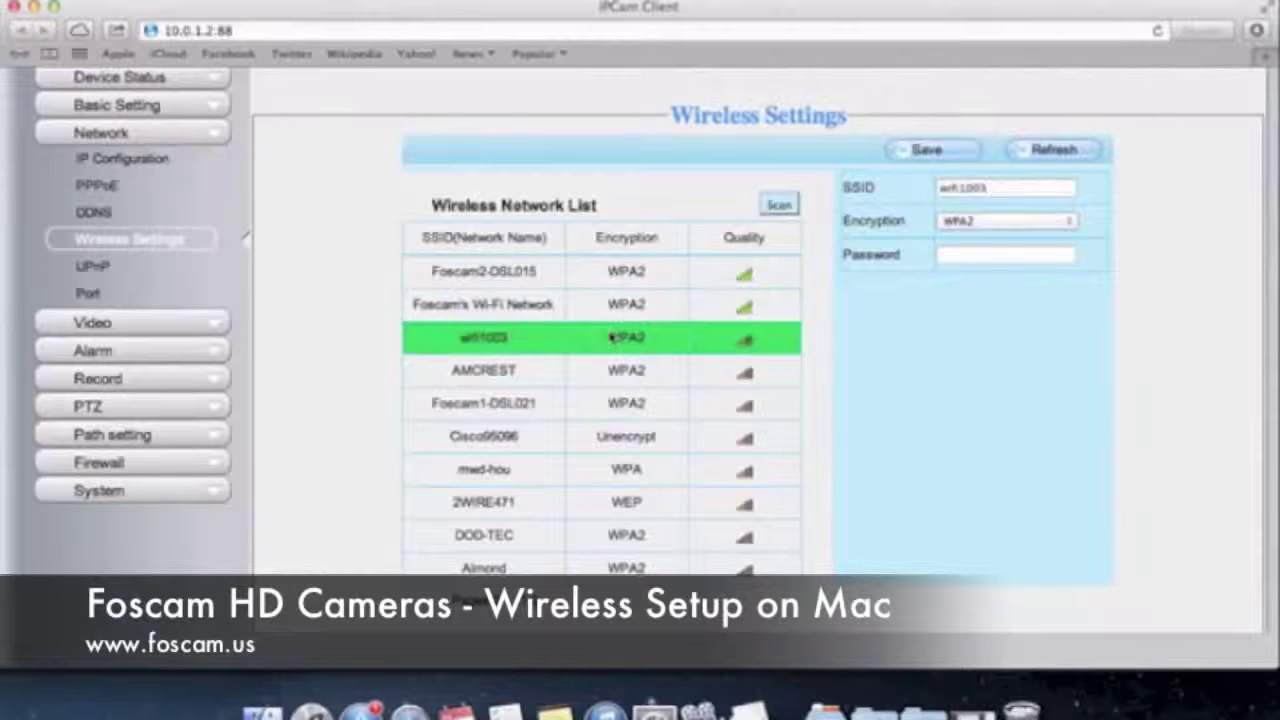
click(590, 314)
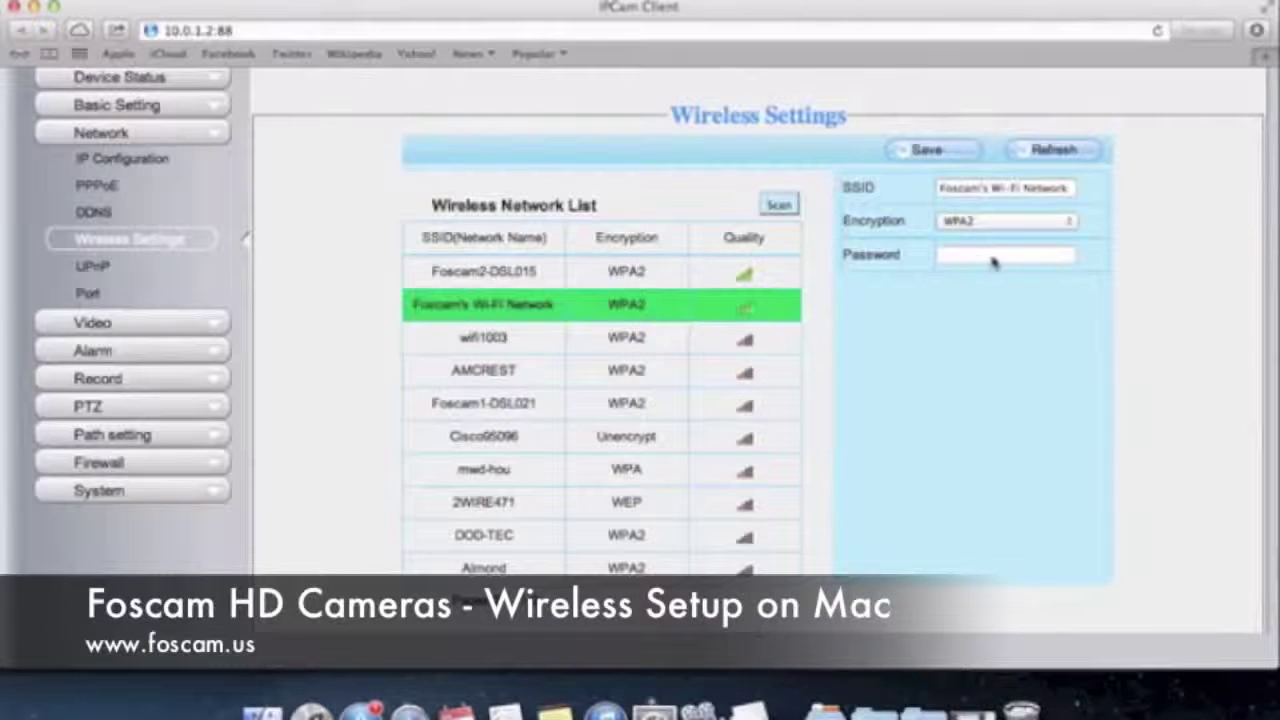
click(698, 279)
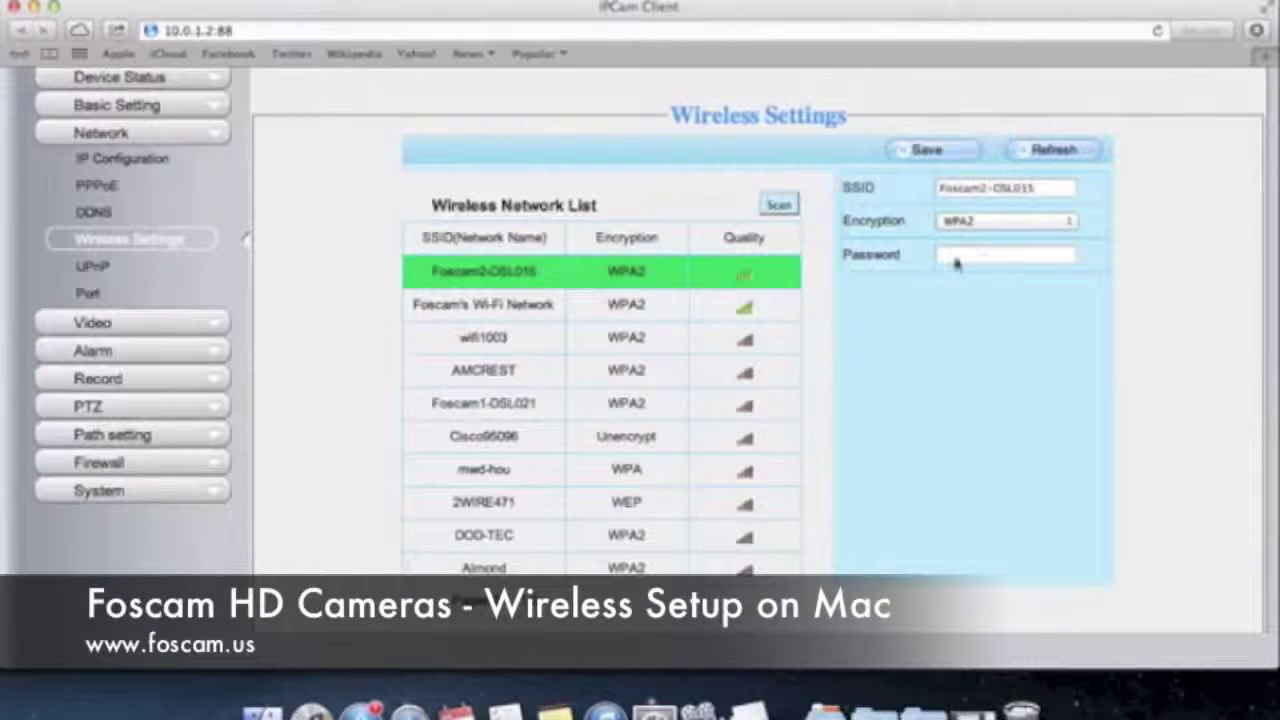
click(595, 302)
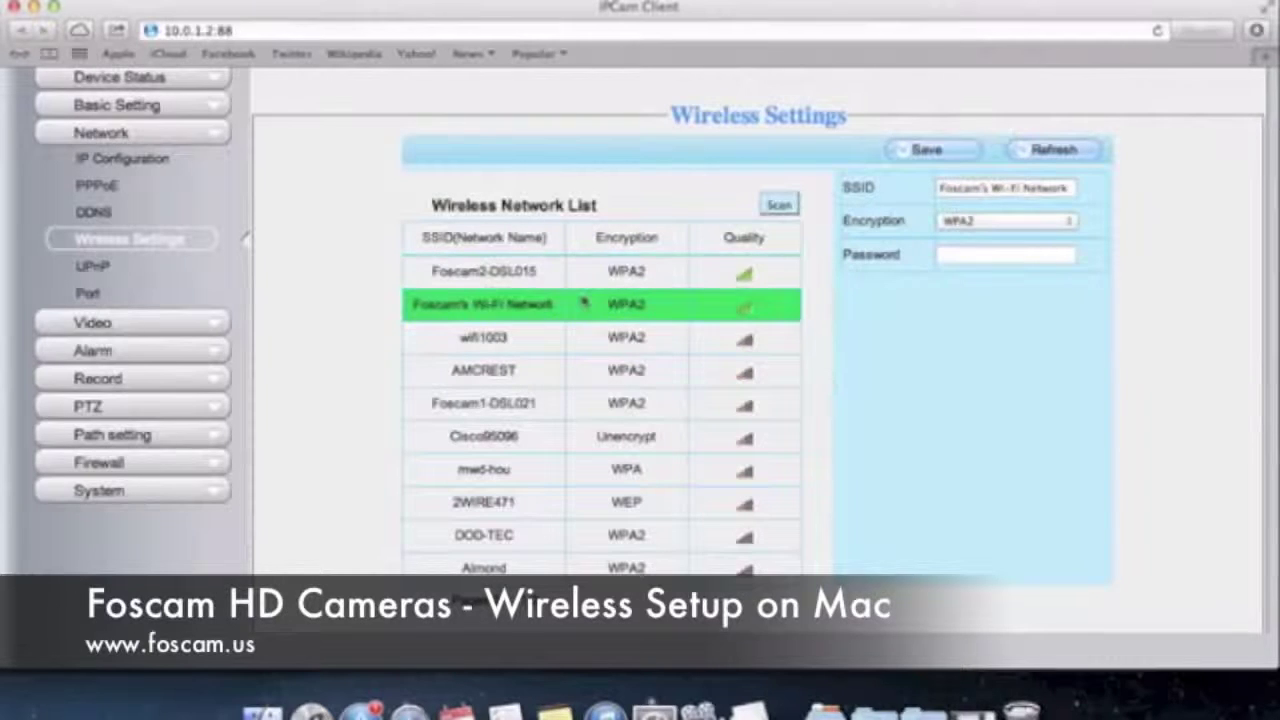
click(981, 261)
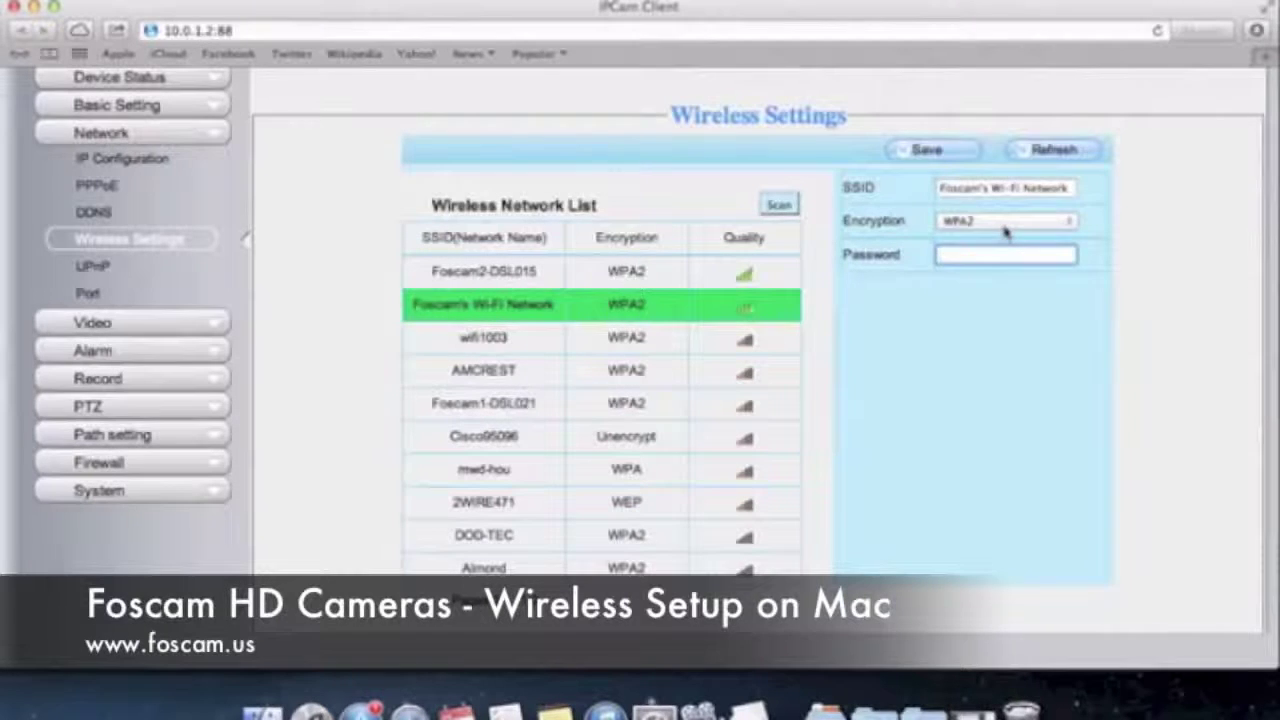
Step: Try WEP encryption with a 128bits length for Key1, and switch the encryption back to WPA2
click(1005, 228)
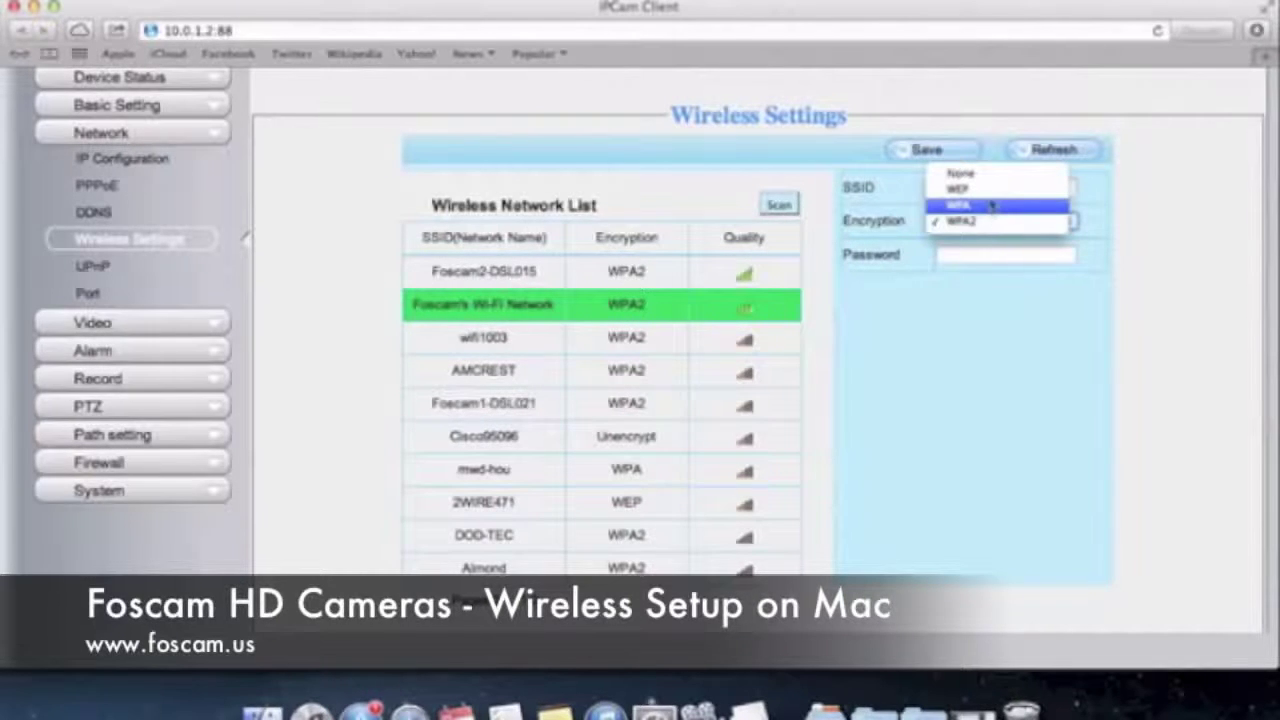
click(993, 189)
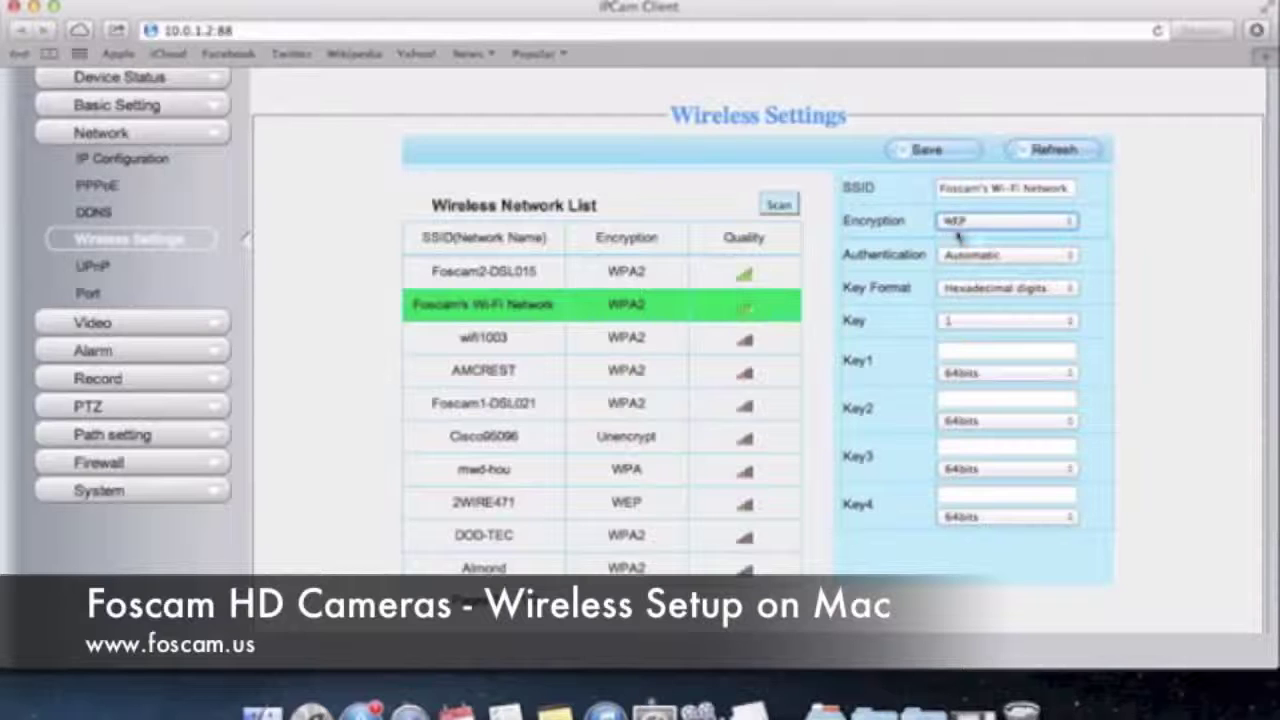
click(956, 350)
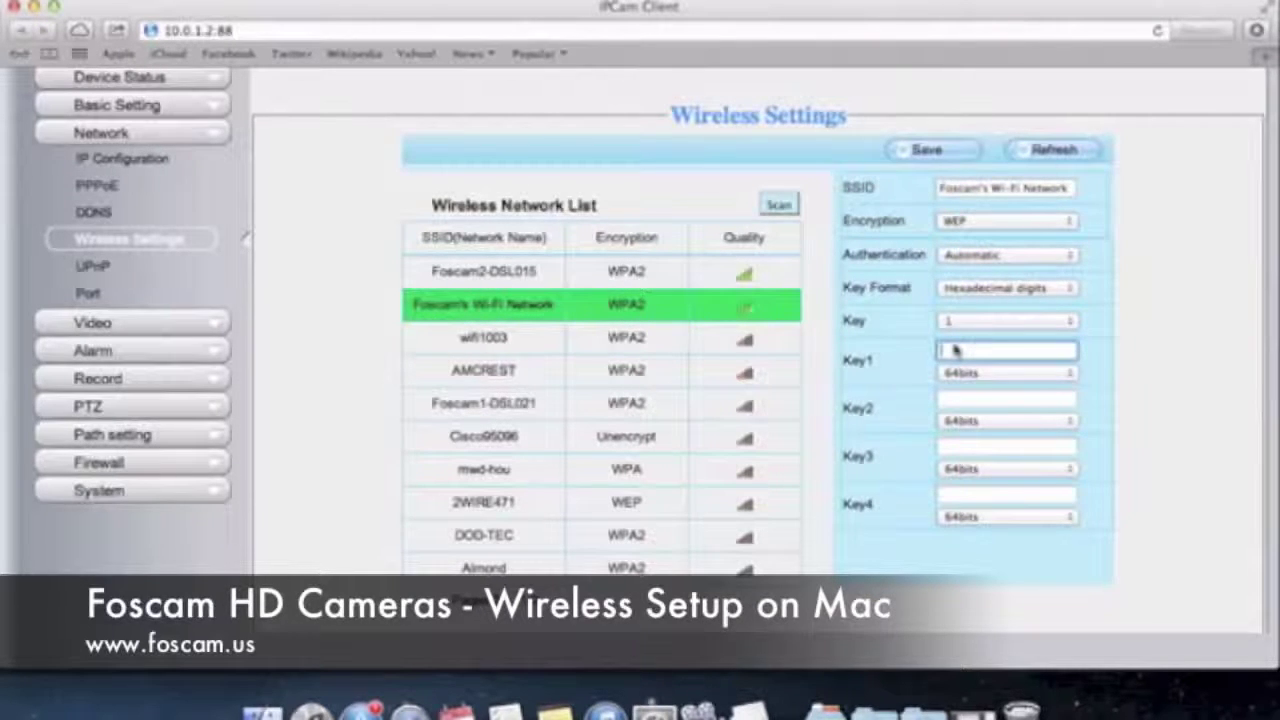
click(995, 374)
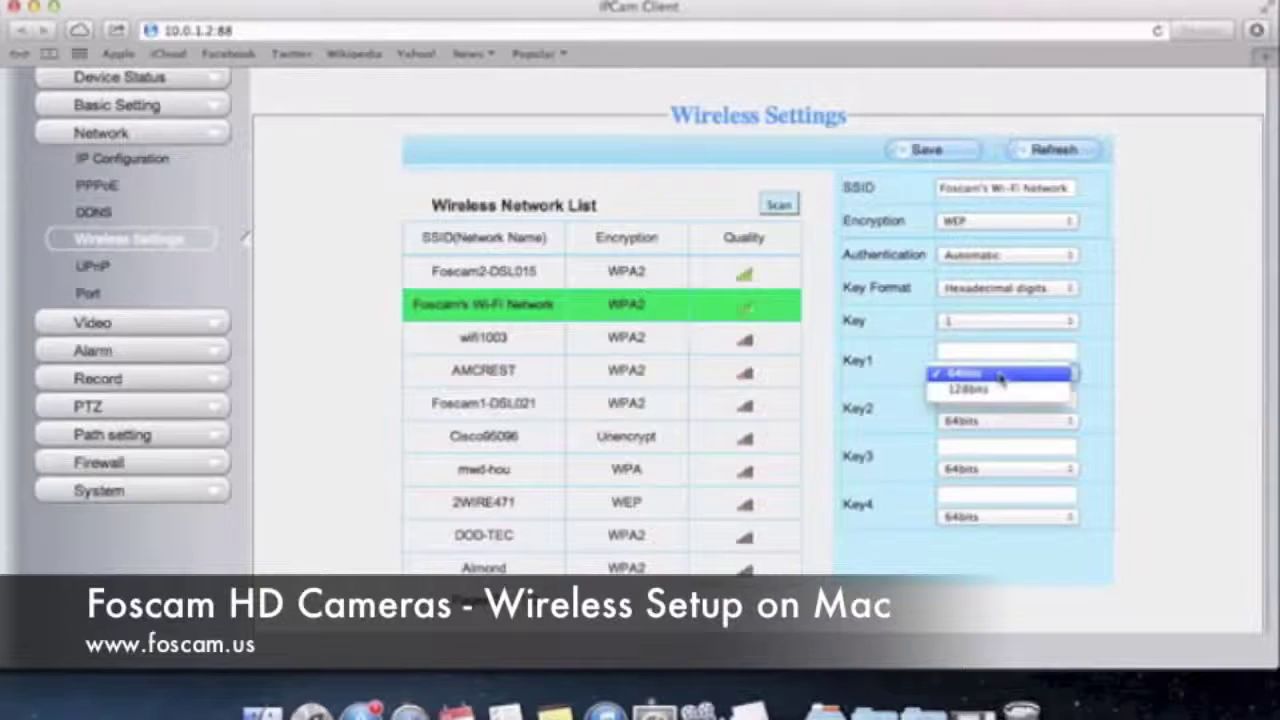
click(1004, 392)
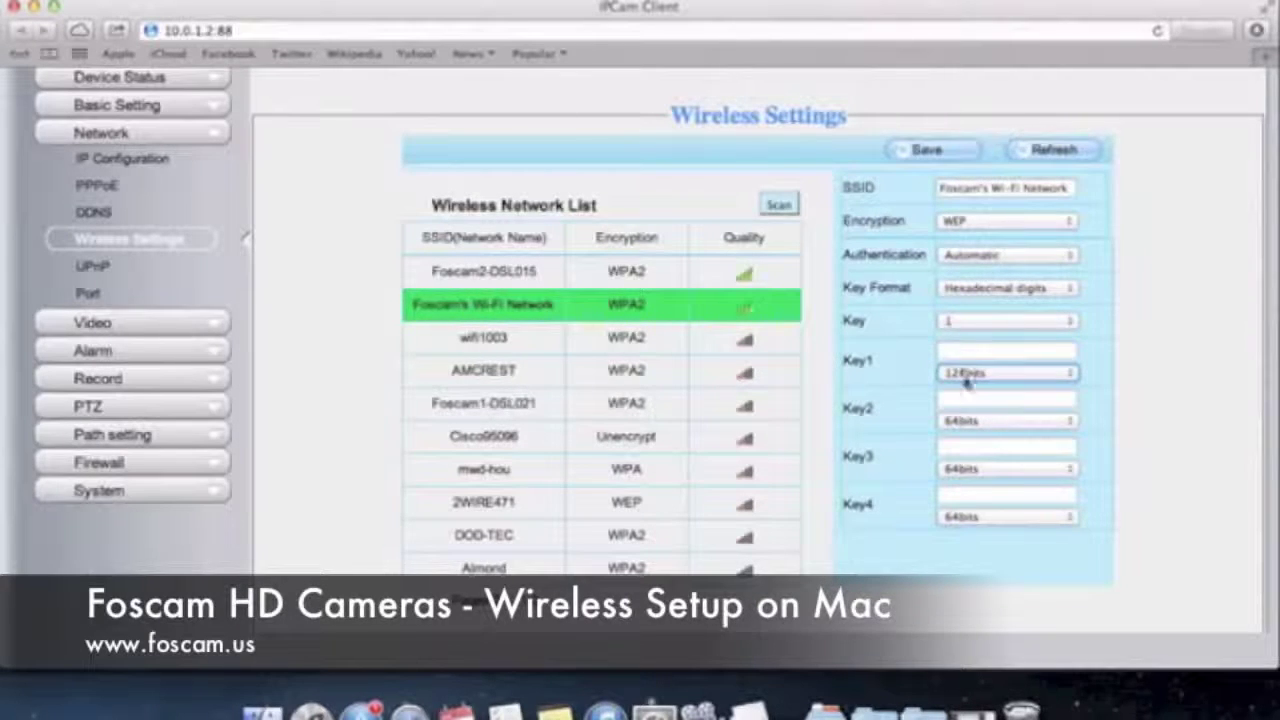
click(965, 376)
click(985, 362)
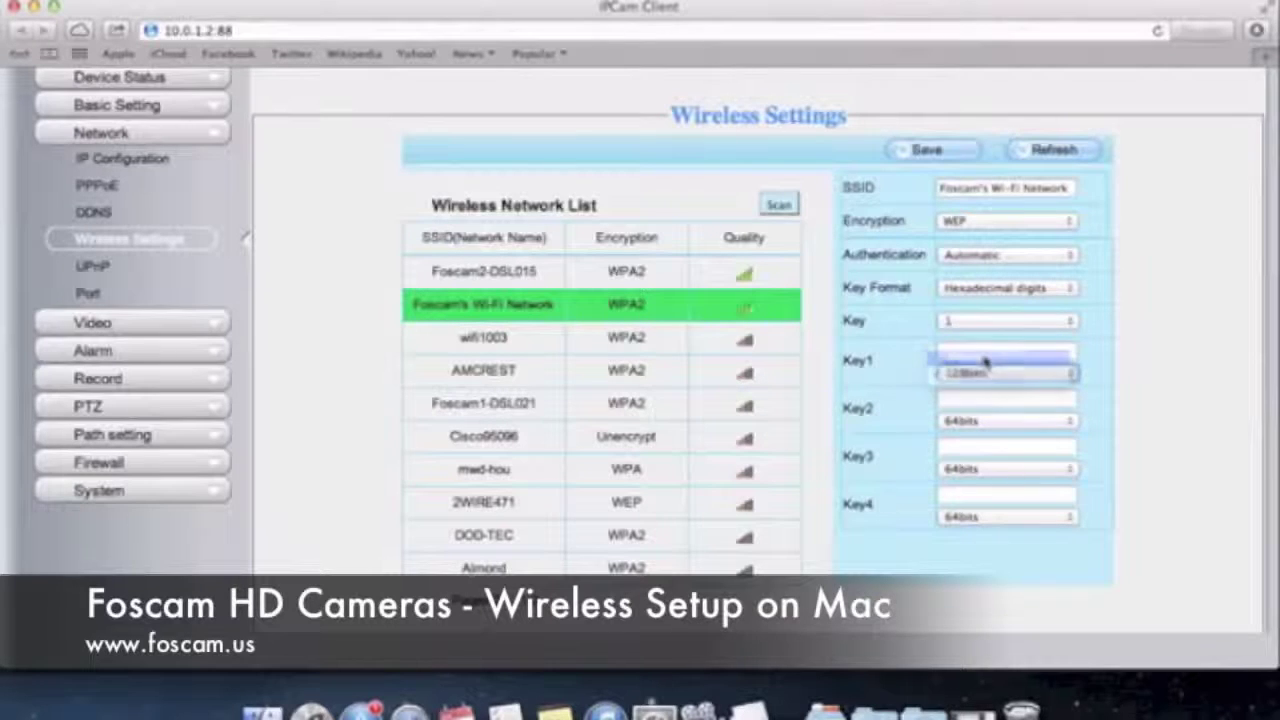
click(1005, 224)
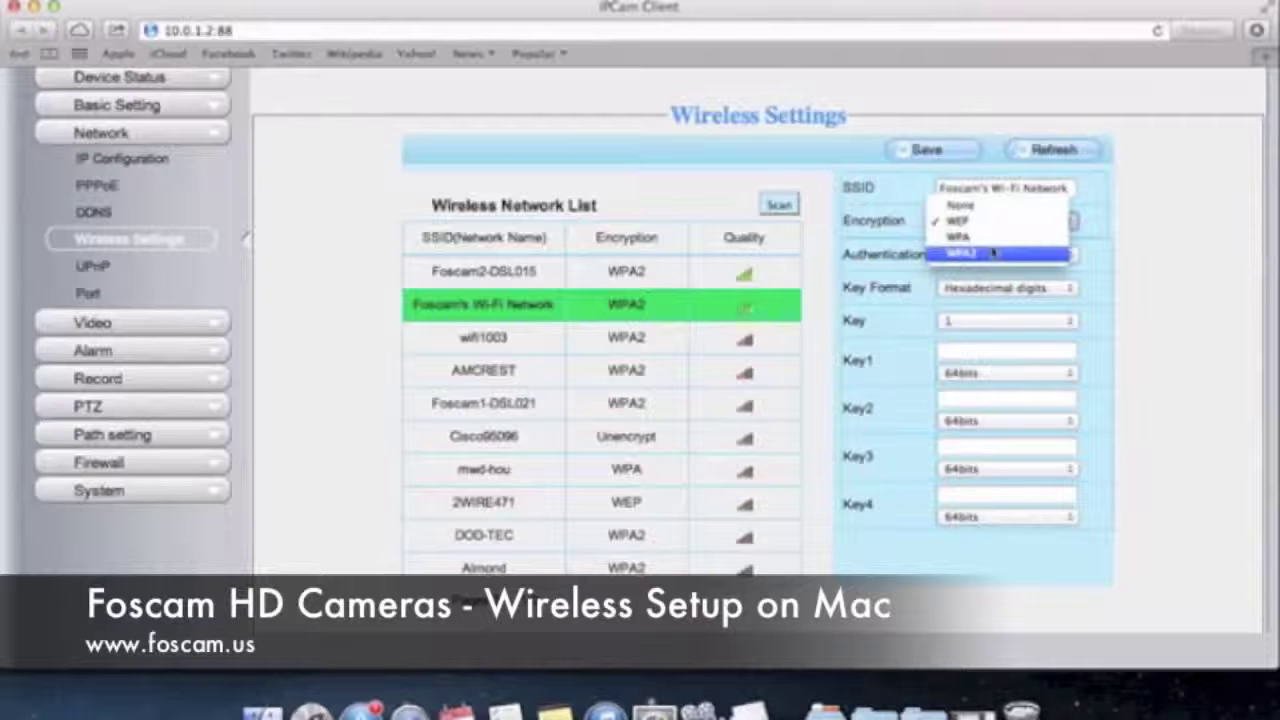
click(993, 253)
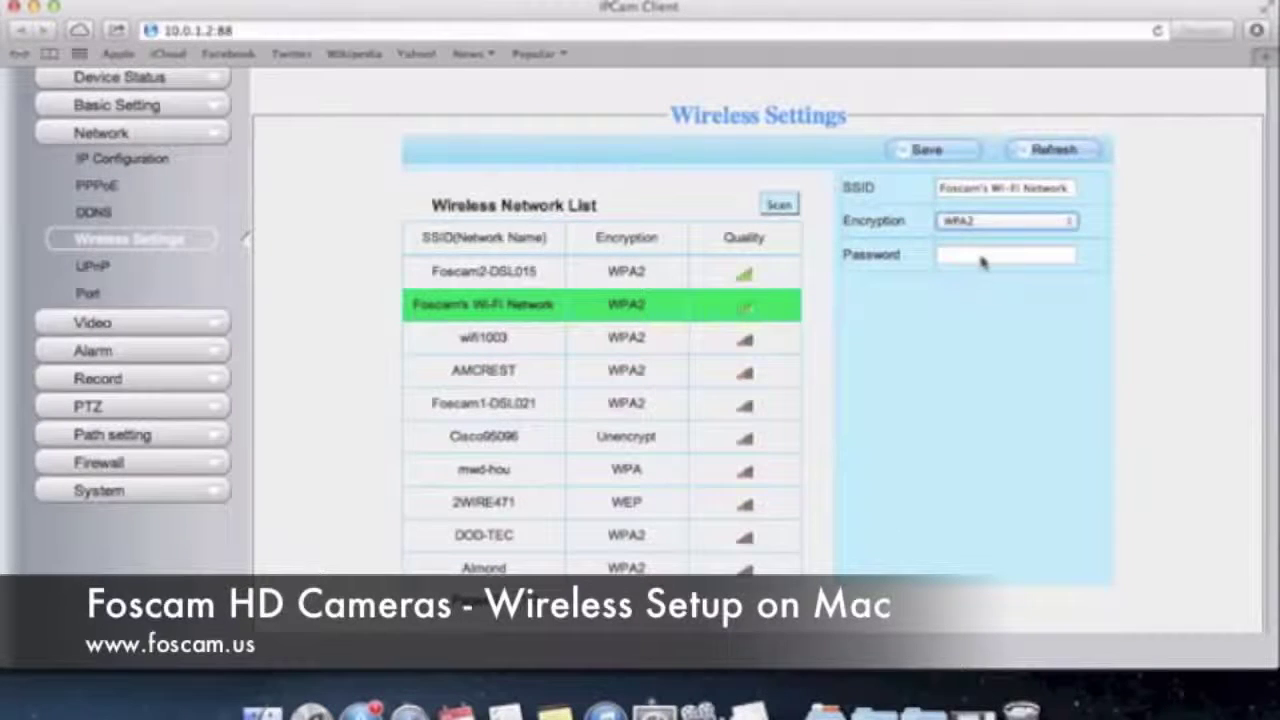
Step: Enter the Wi-Fi password for Foscam's Wi-Fi Network and save the wireless settings
click(986, 257)
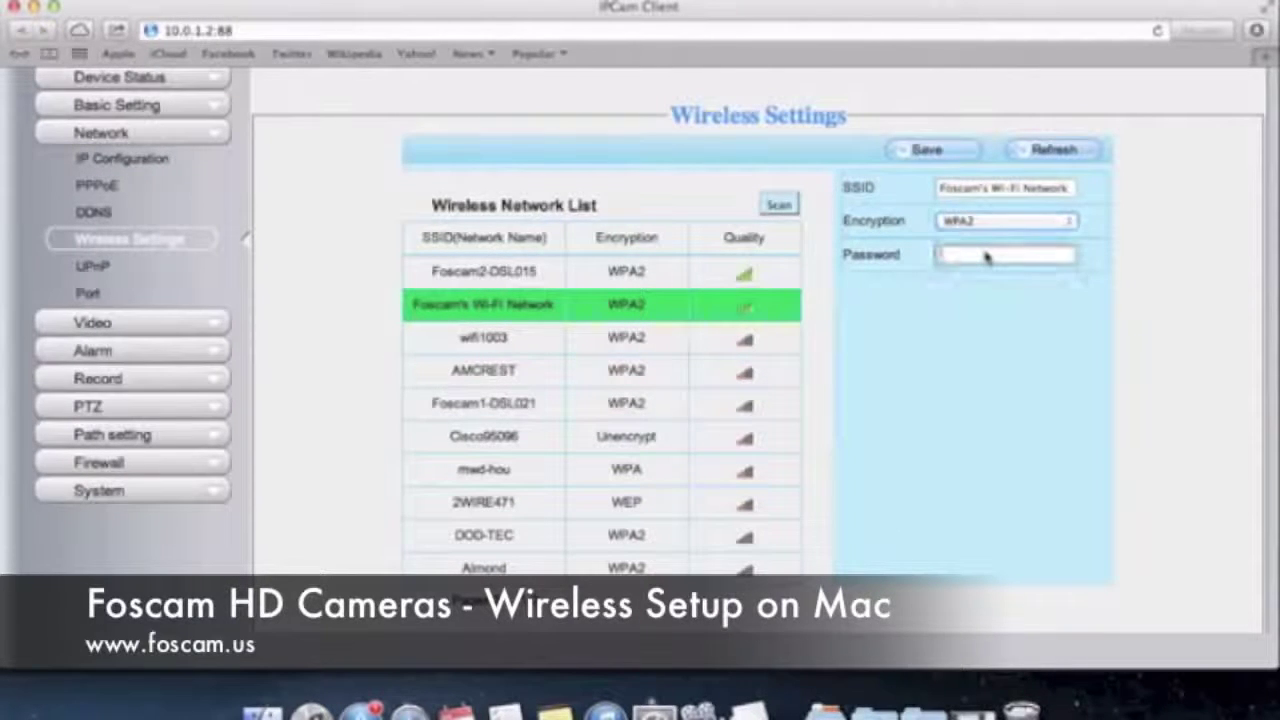
text(•••••)
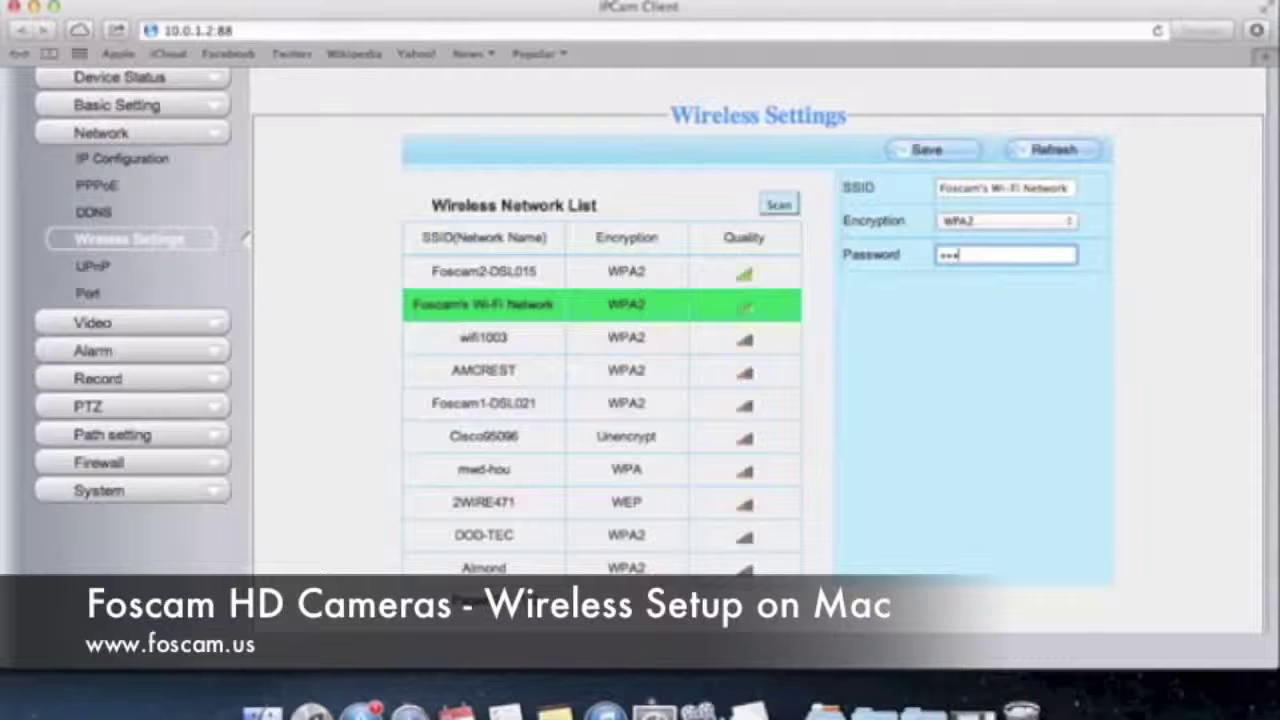
text(•••••)
click(924, 157)
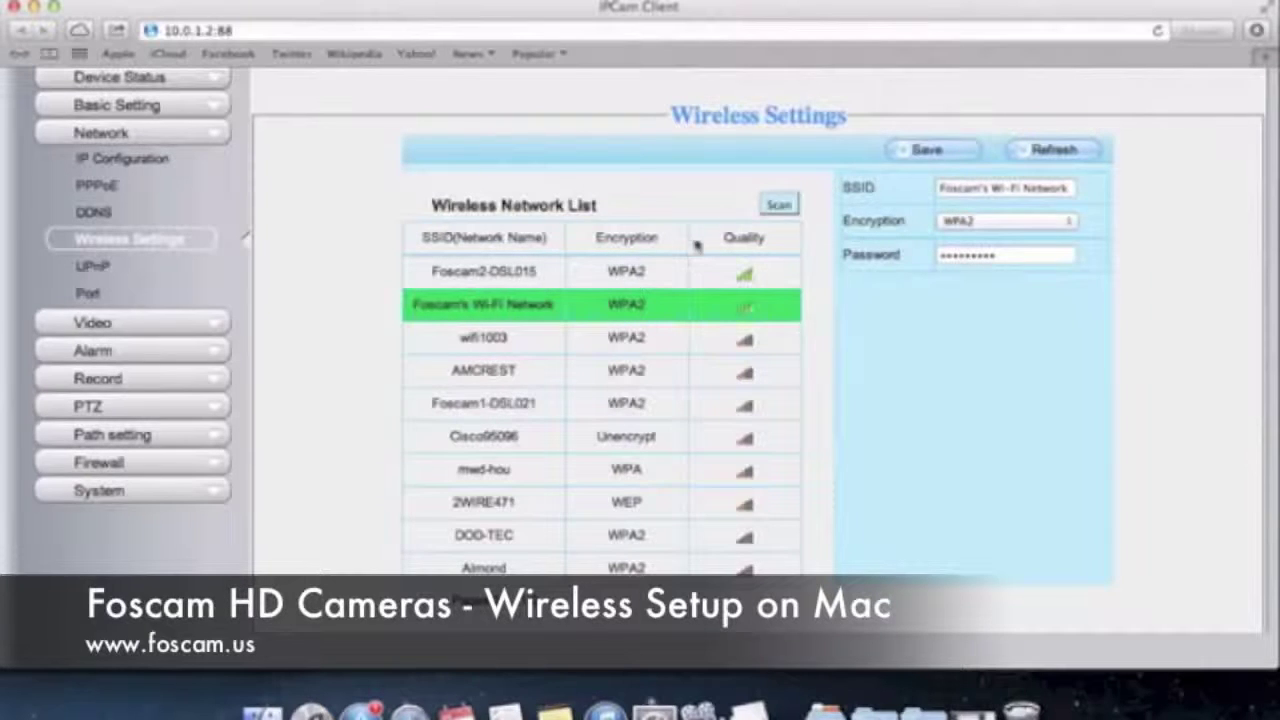
Step: Save the wireless settings for Foscam's Wi-Fi Network again and refresh the wireless settings page
click(936, 156)
click(928, 152)
click(1022, 262)
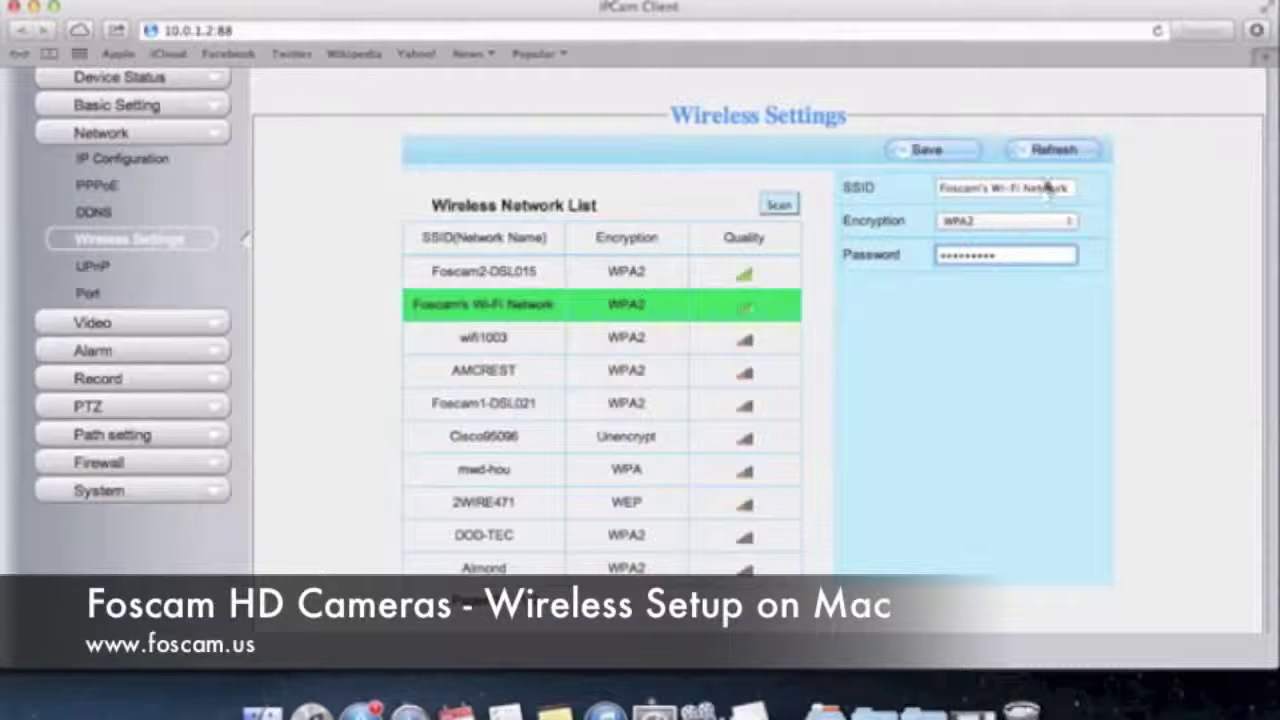
click(1058, 151)
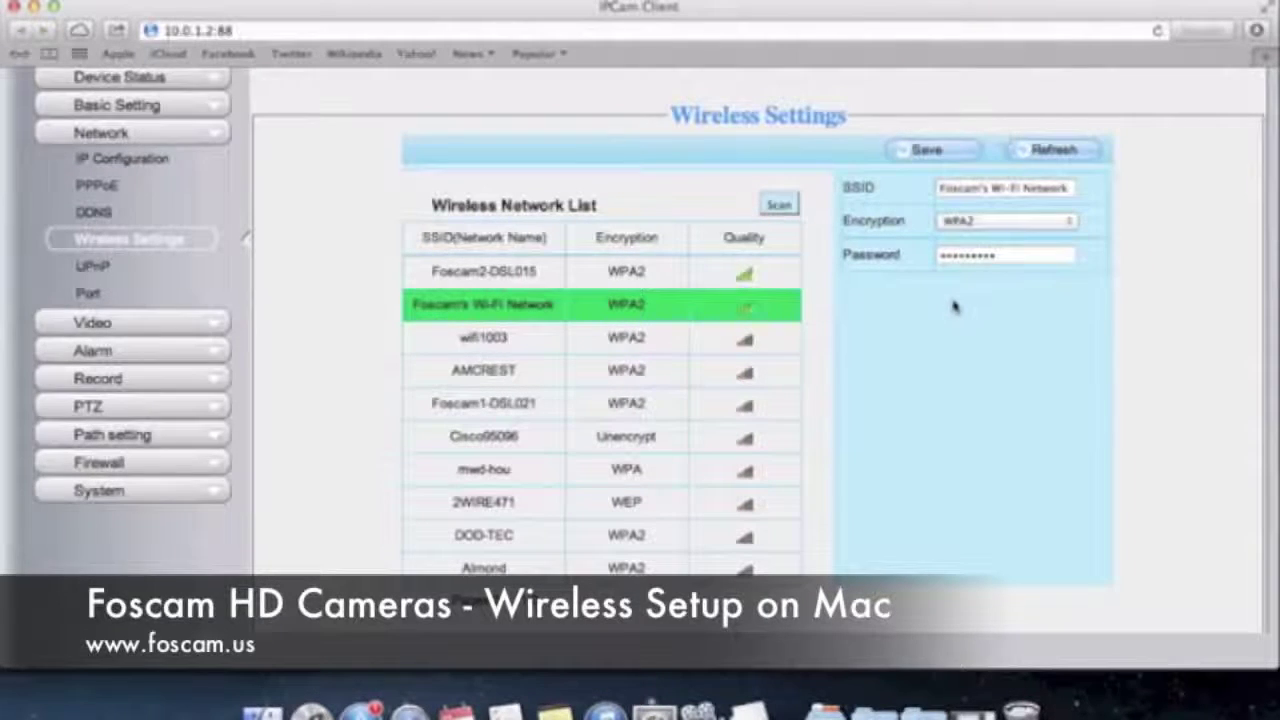
Step: Open the camera name page in the basic settings to check whether the camera still responds
click(155, 105)
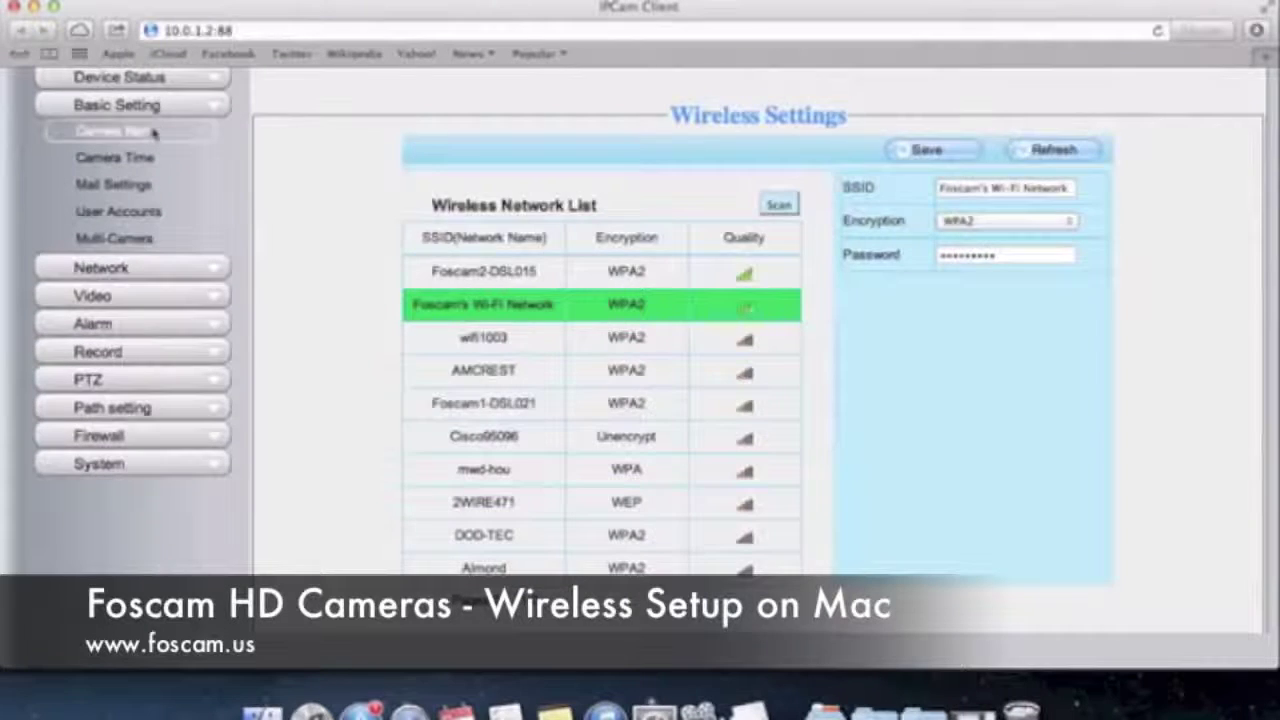
click(153, 131)
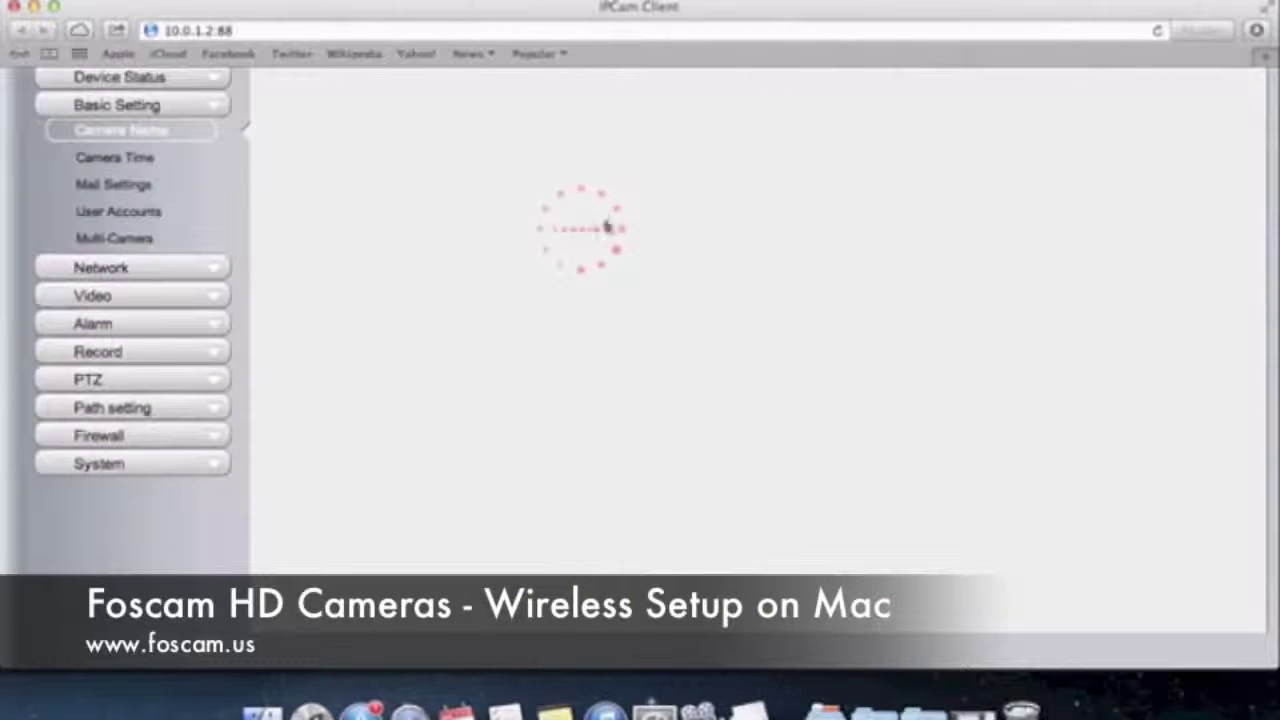
scroll(337, 186, up, 3)
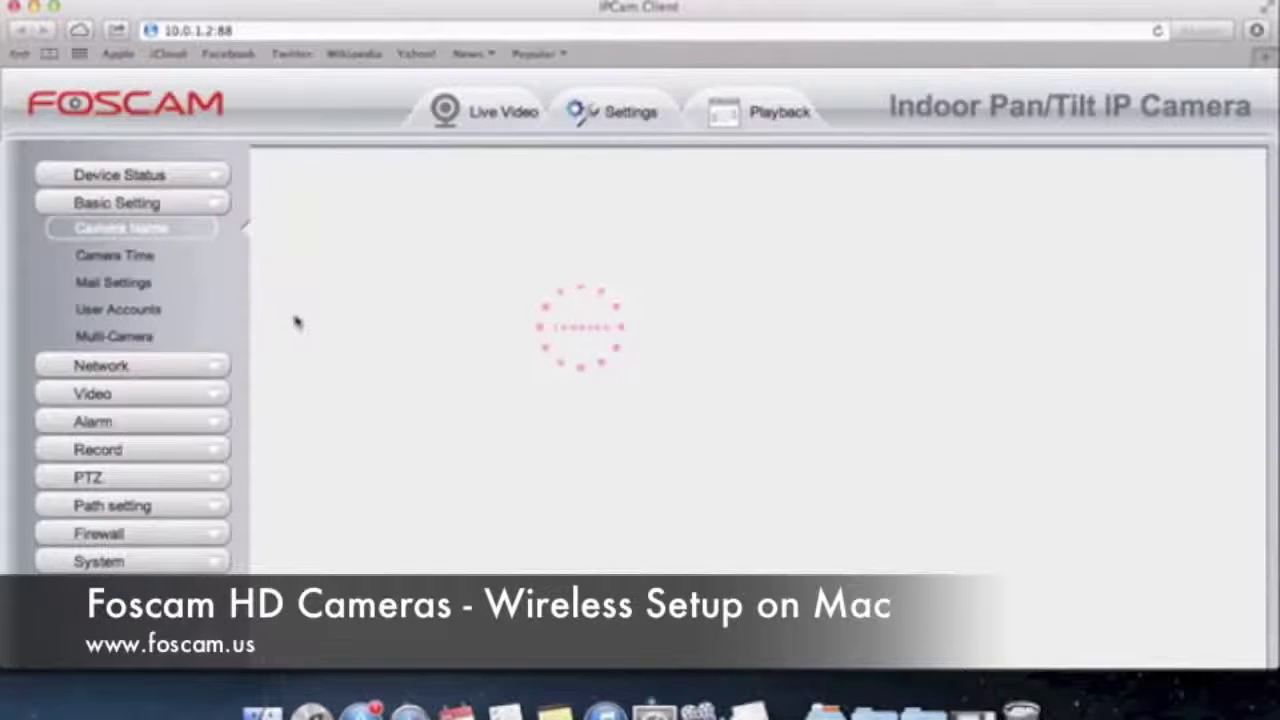
Step: Close the camera's browser window and quit Safari
click(12, 8)
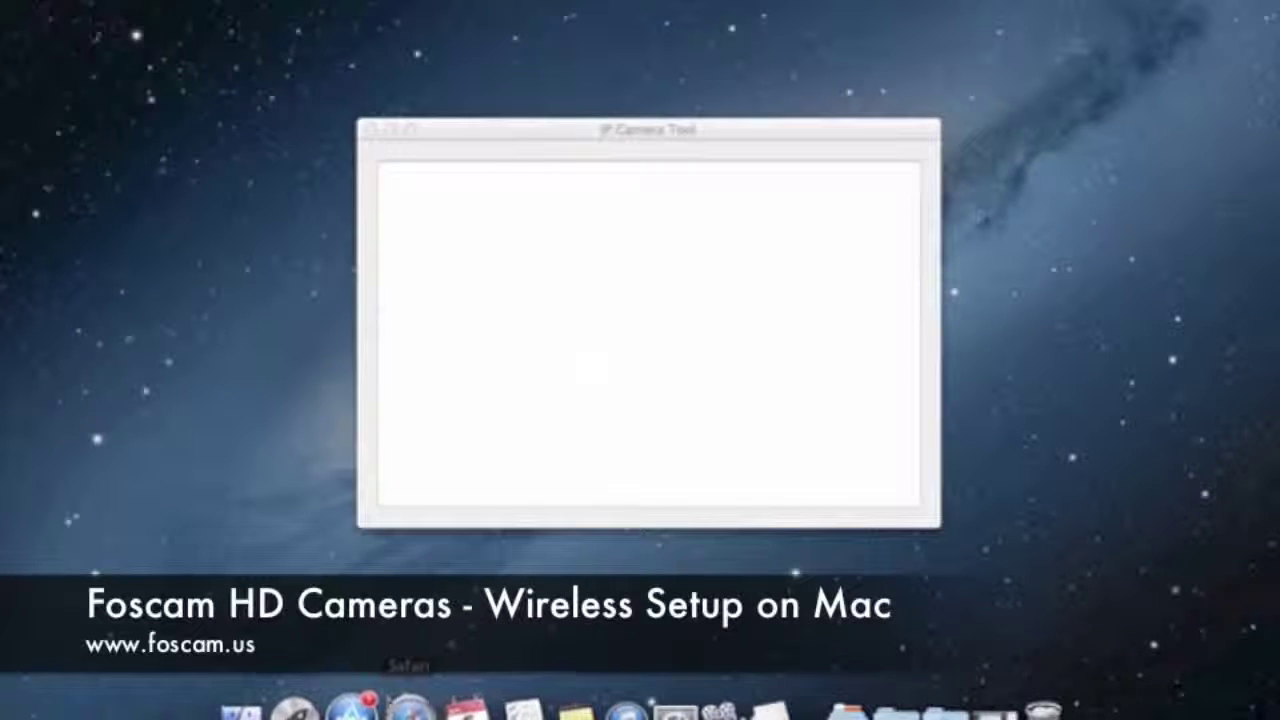
right_click(409, 708)
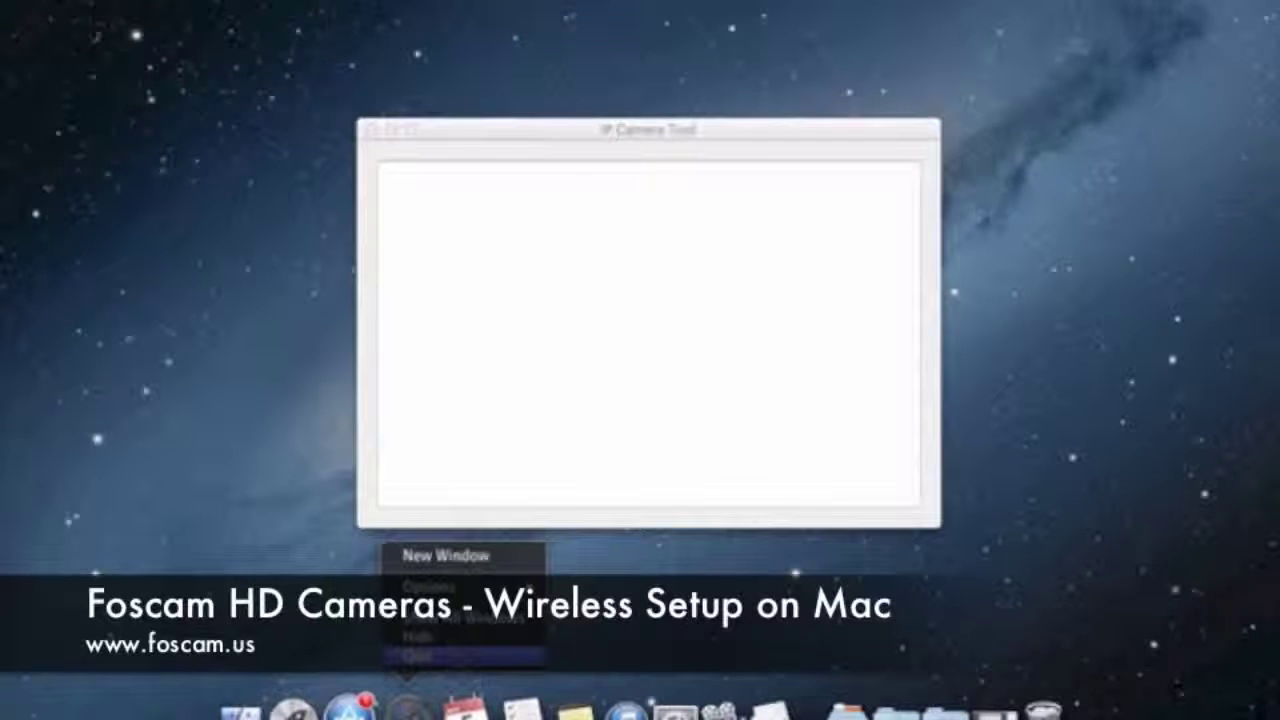
click(417, 656)
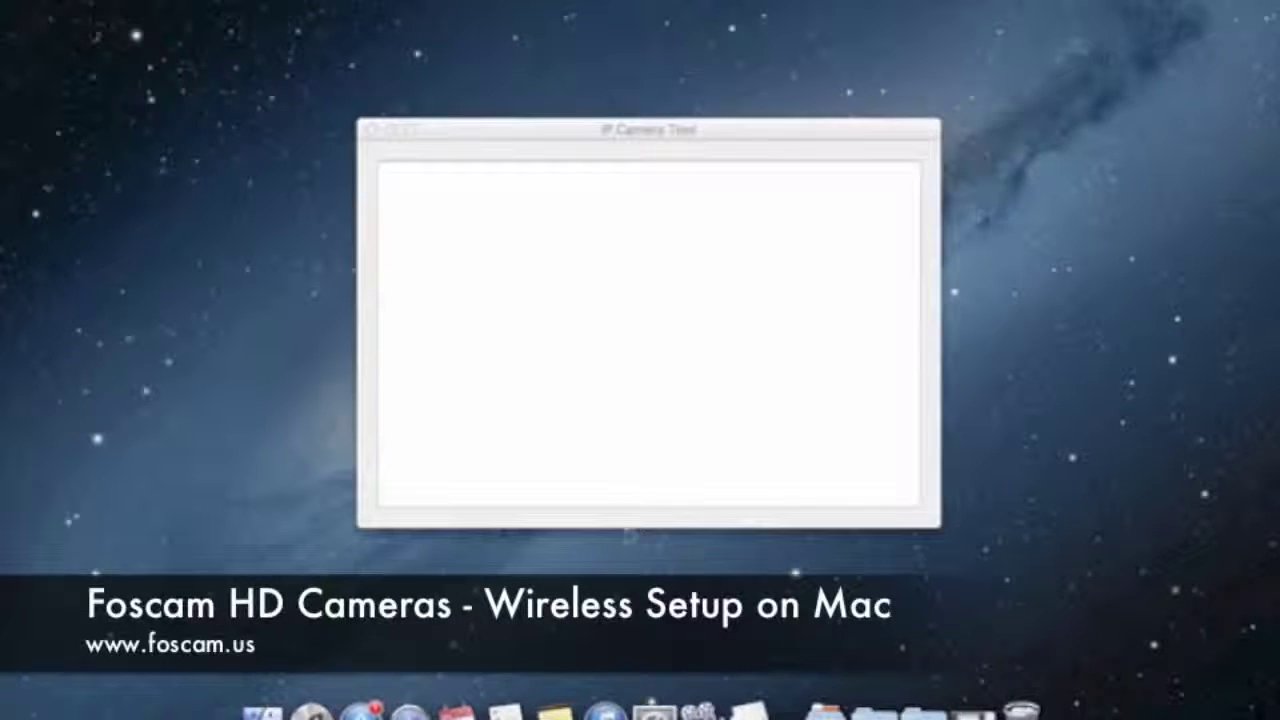
Step: In IP Camera Tool, view the anonymous camera's network configuration, check its subnet mask and gateway, and close it without changes
click(690, 436)
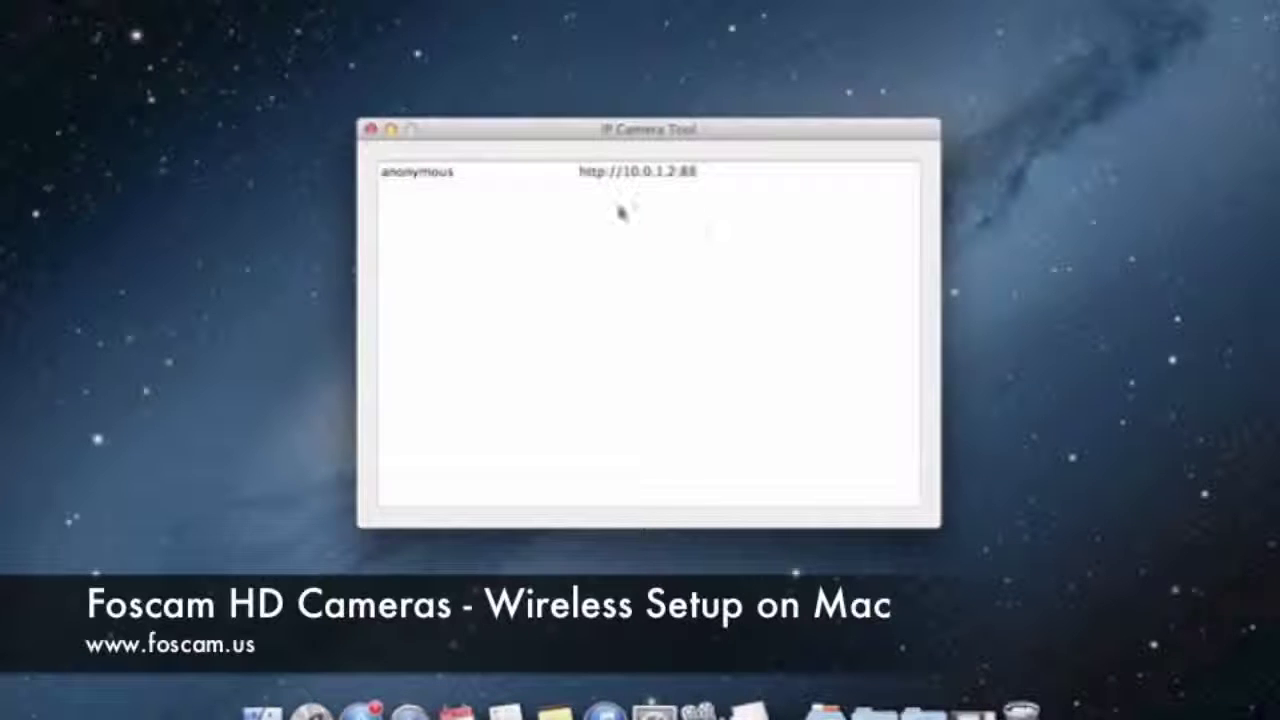
click(697, 175)
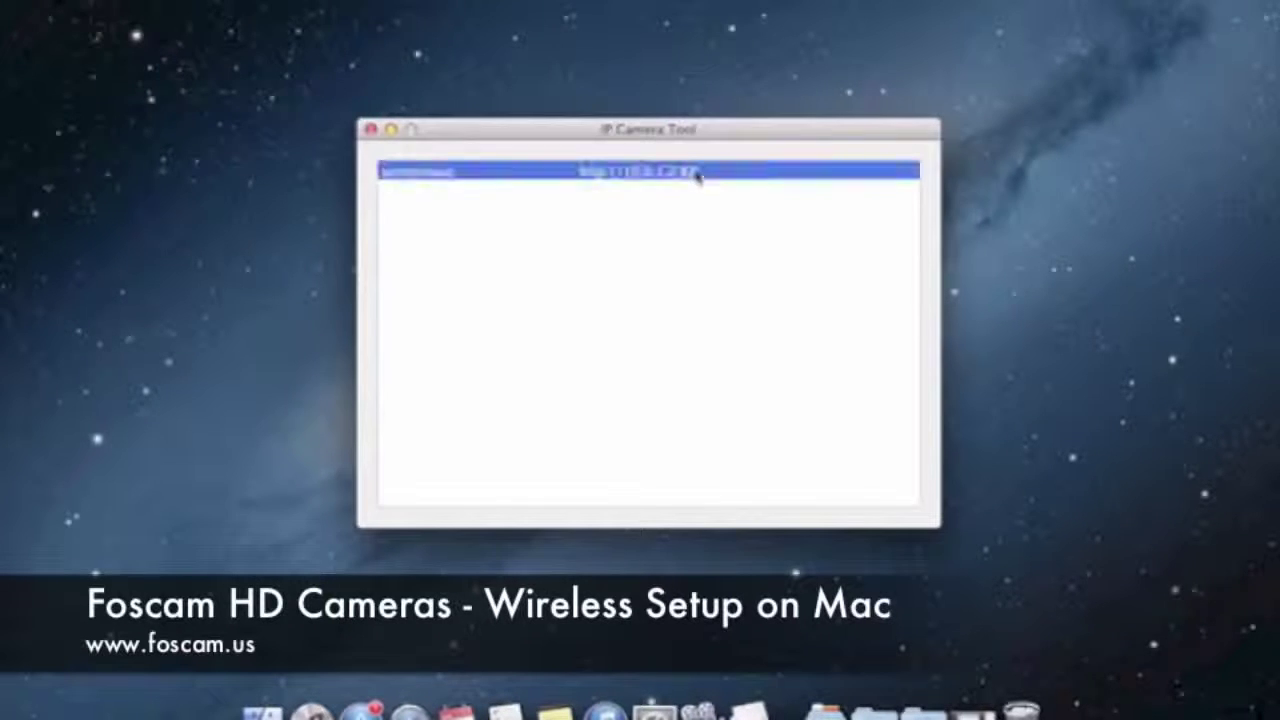
right_click(555, 178)
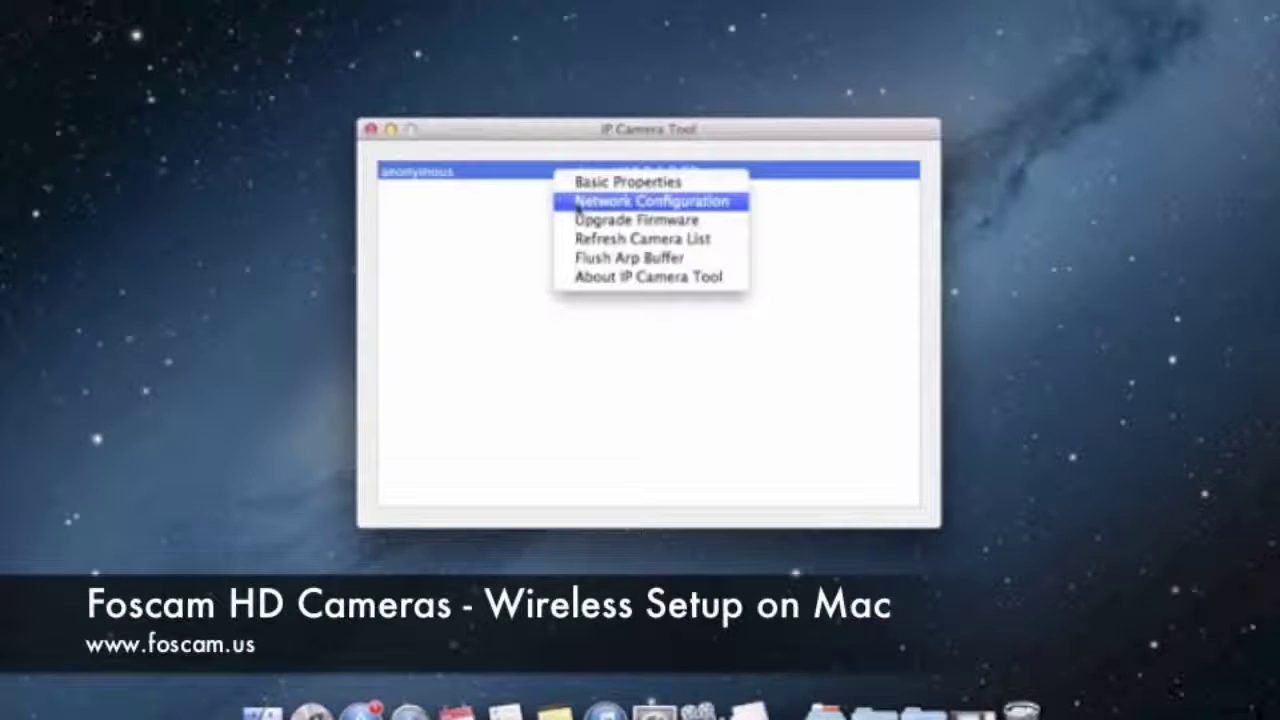
click(576, 209)
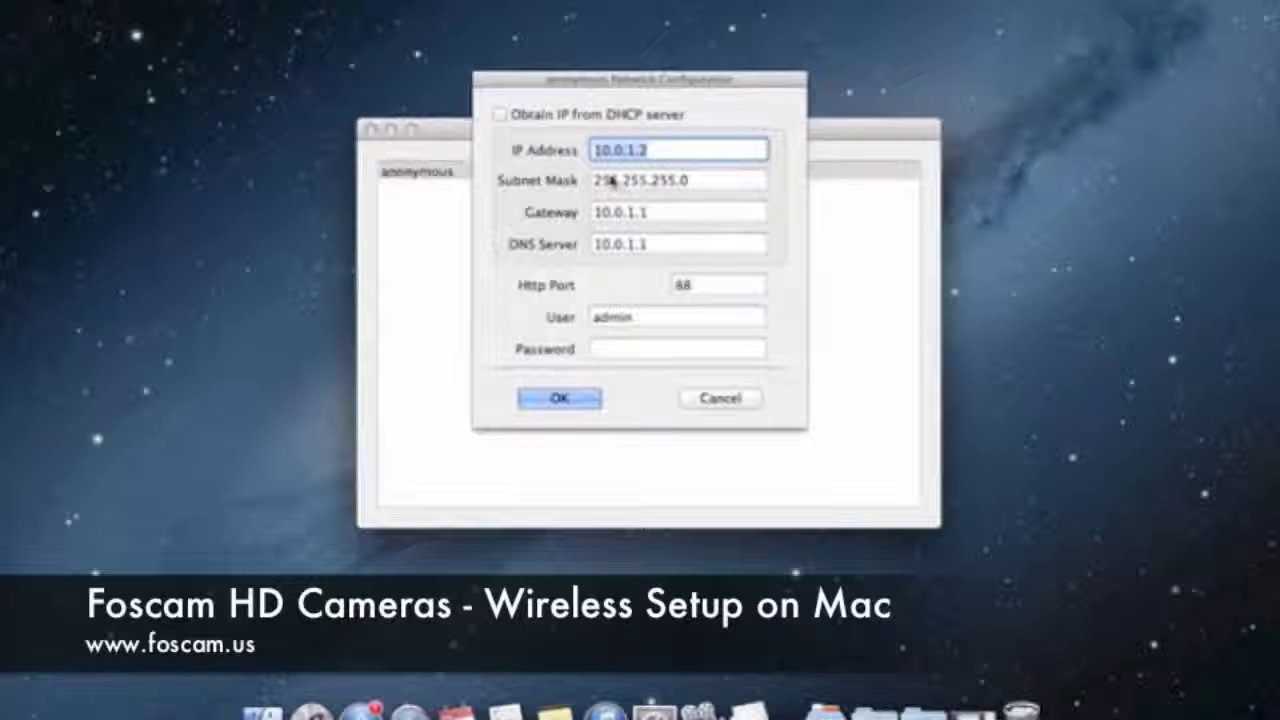
click(698, 180)
click(646, 216)
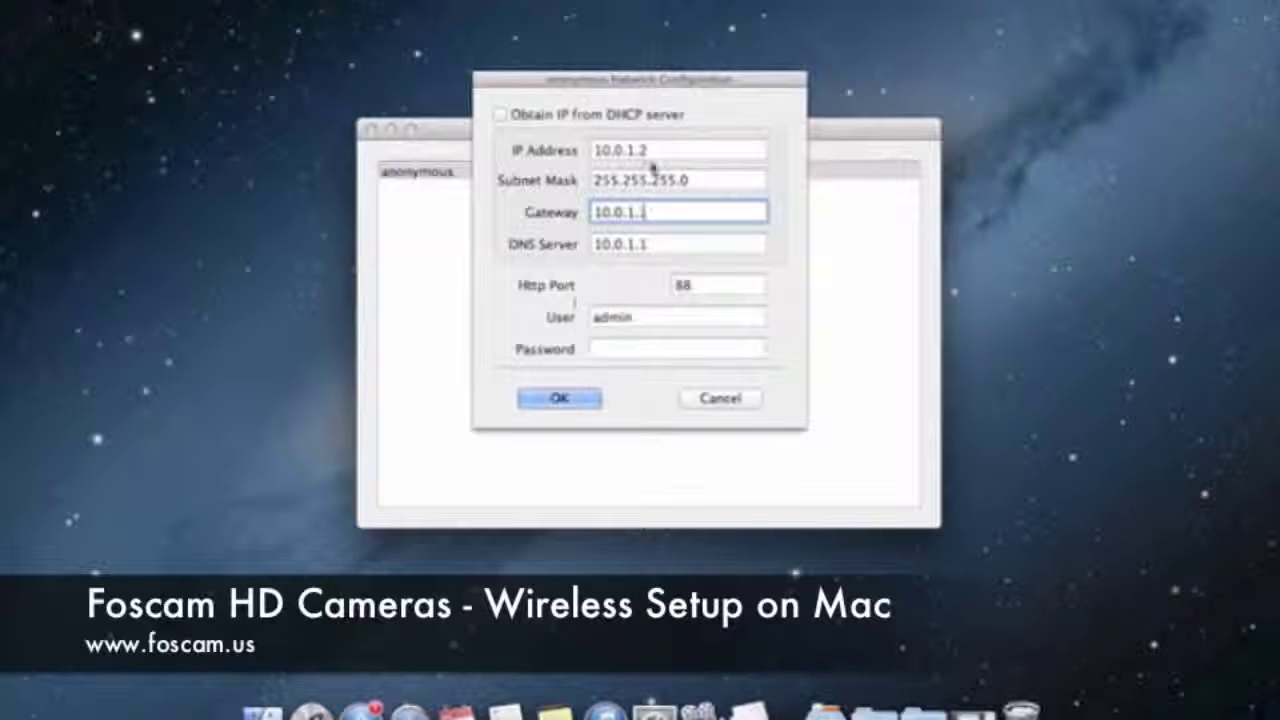
click(722, 400)
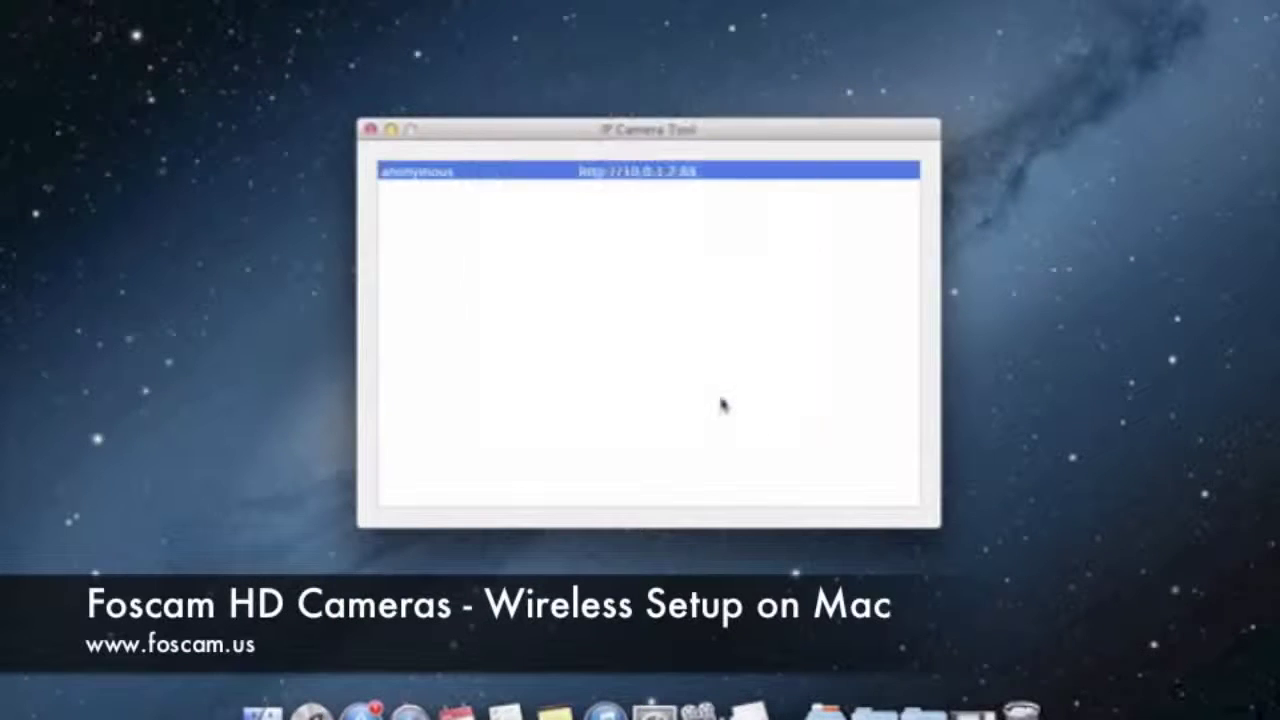
Step: Open the anonymous camera's web page from the camera list and log in as admin with the Main stream
double_click(549, 172)
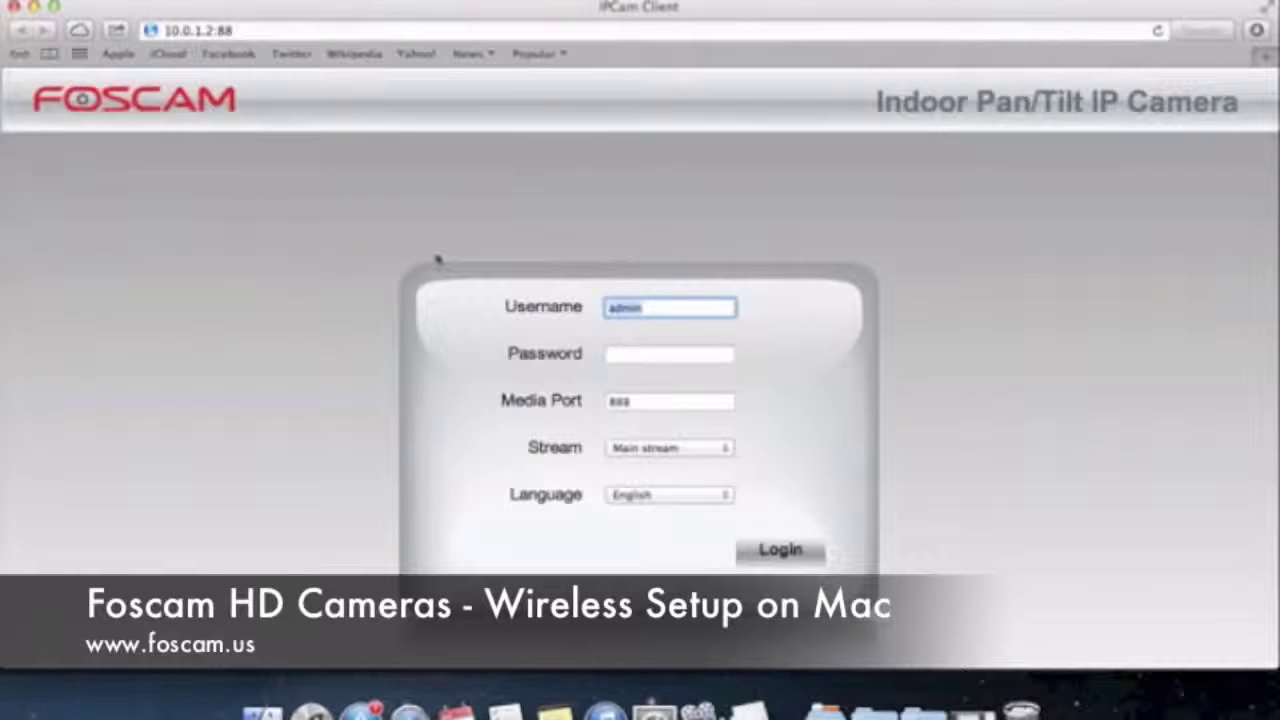
click(790, 558)
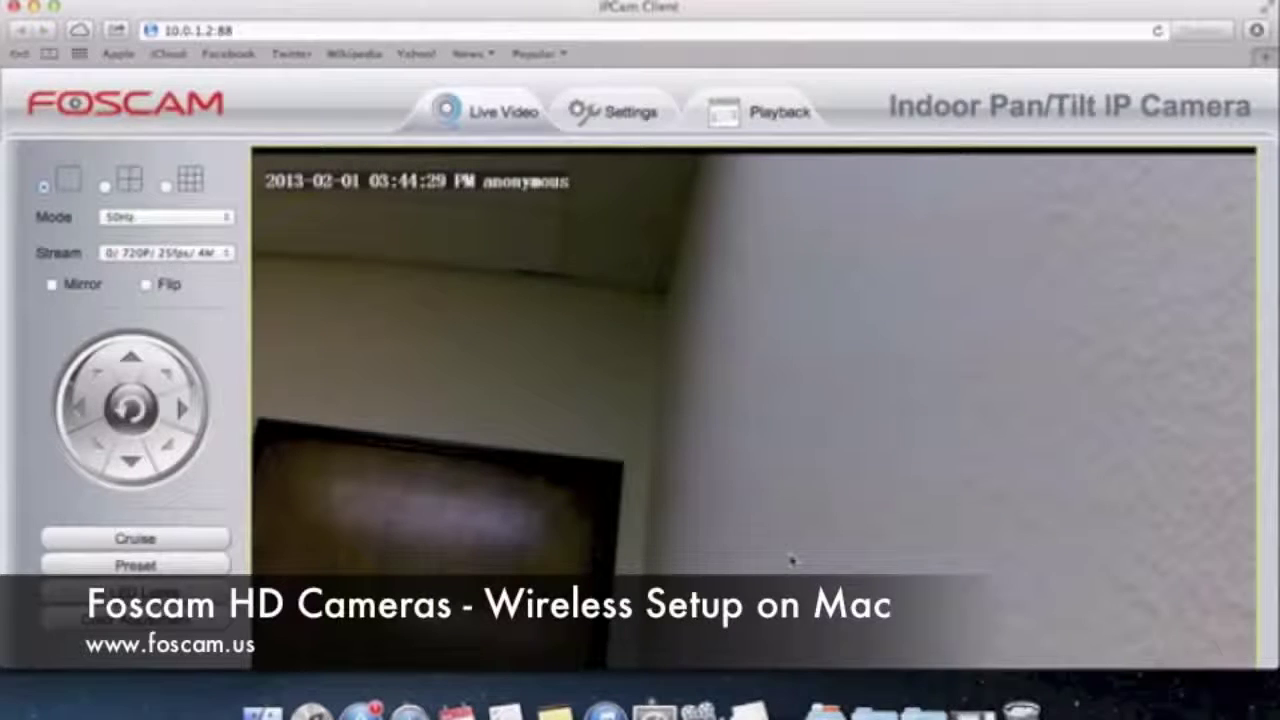
Step: Test the camera's movement in the live video by panning it left and tilting it up and down
scroll(790, 560, down, 3)
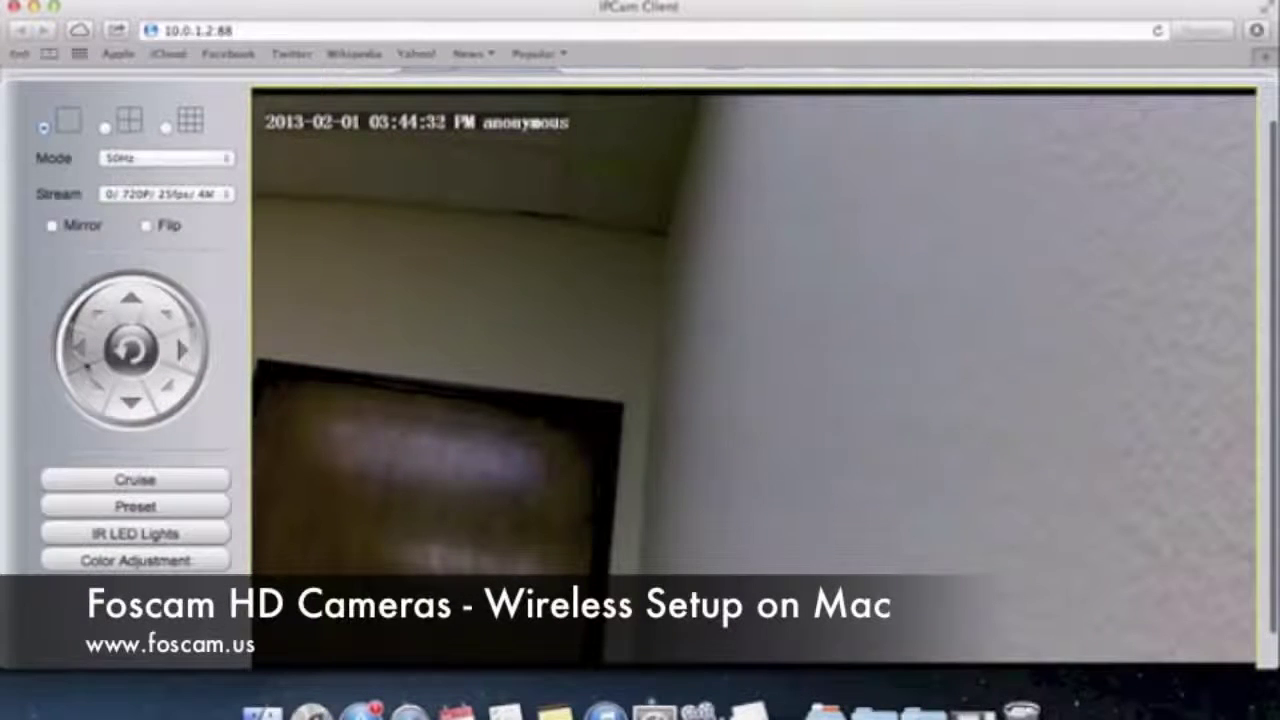
click(78, 348)
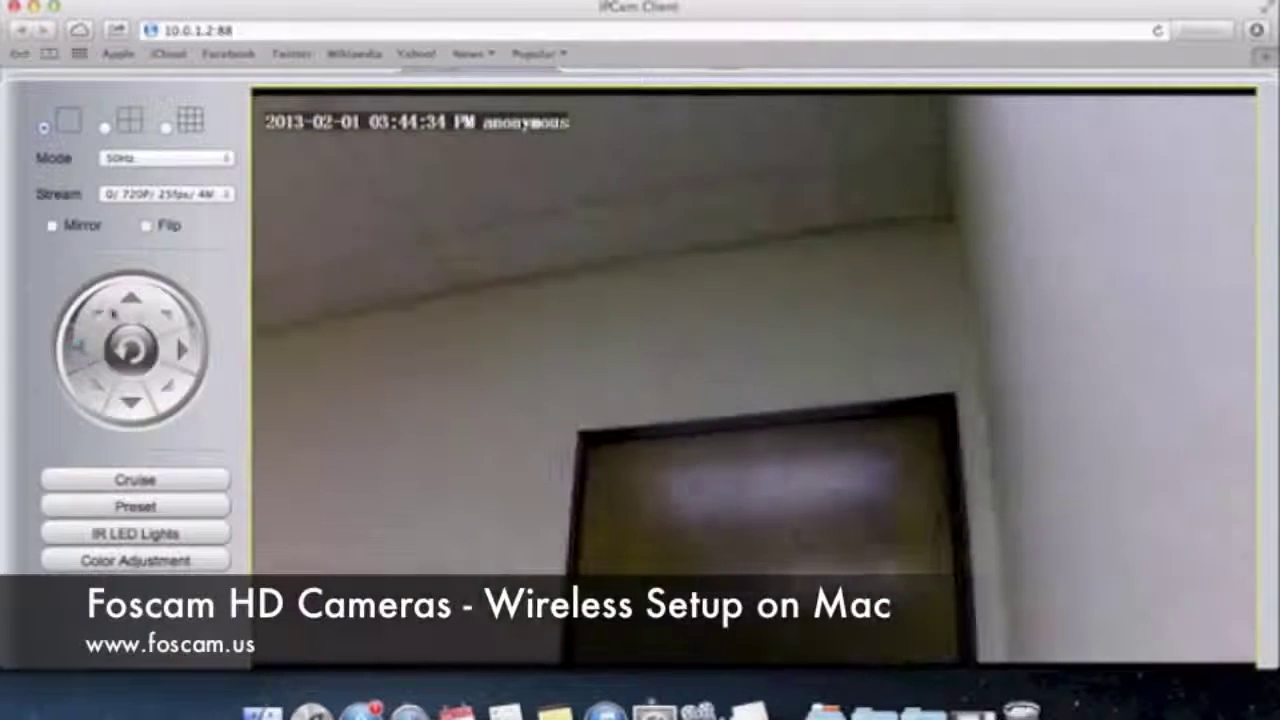
click(130, 300)
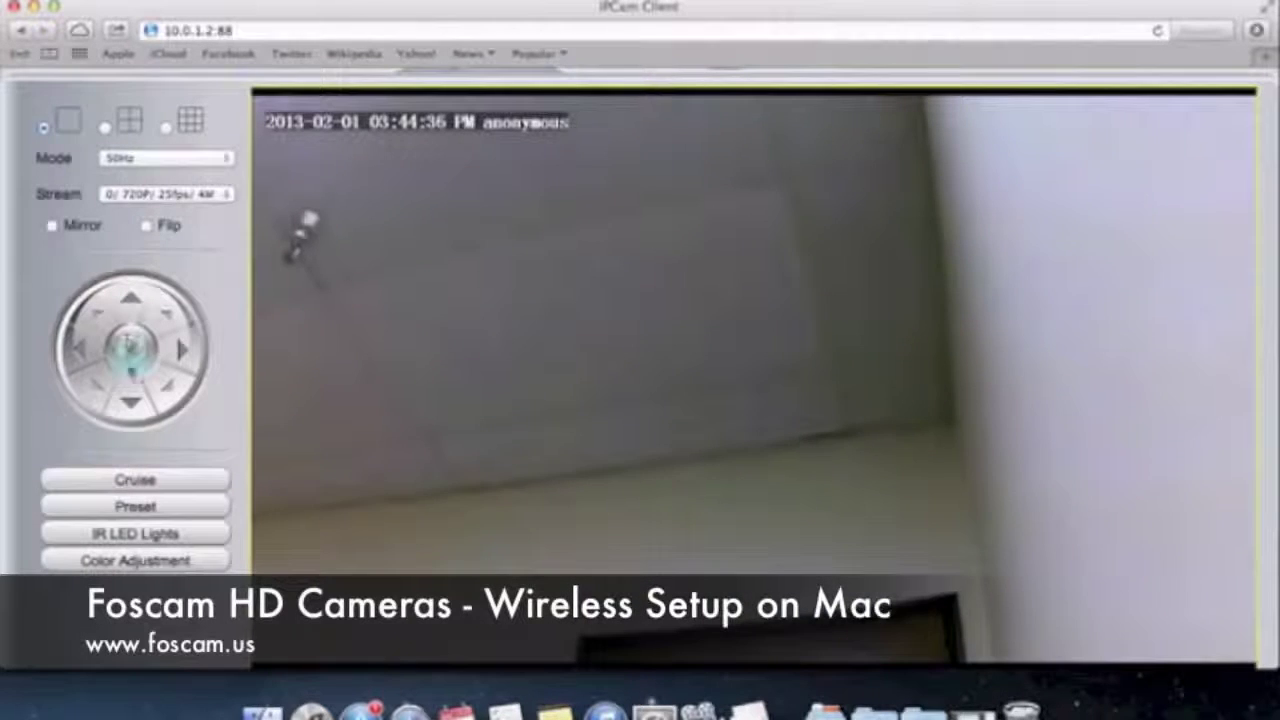
click(133, 402)
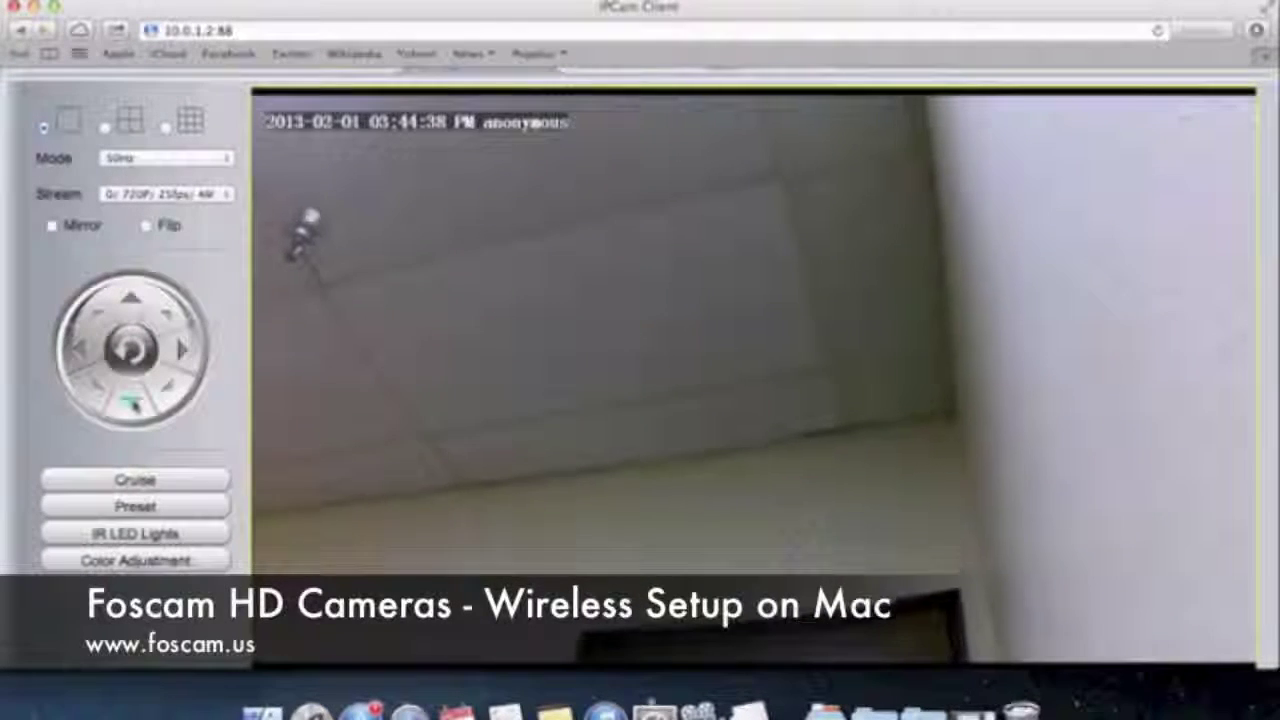
scroll(325, 213, up, 3)
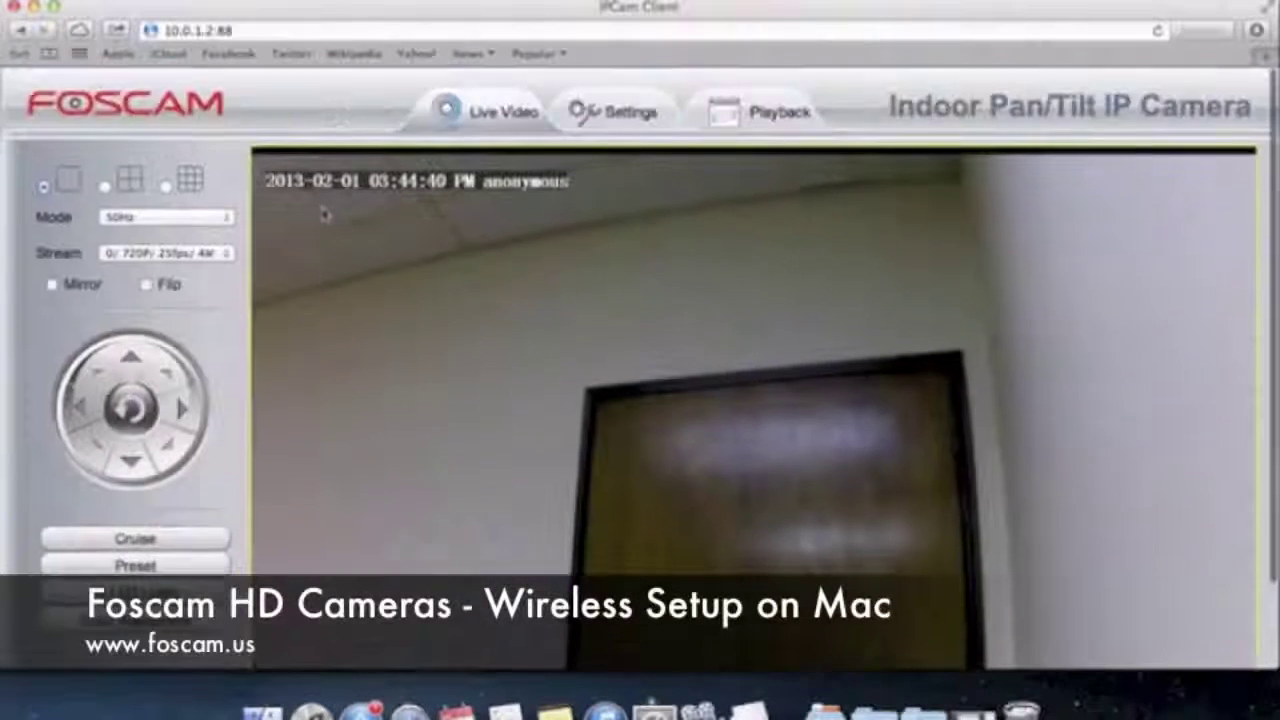
Step: Open the wireless settings page in the camera's network settings
click(592, 113)
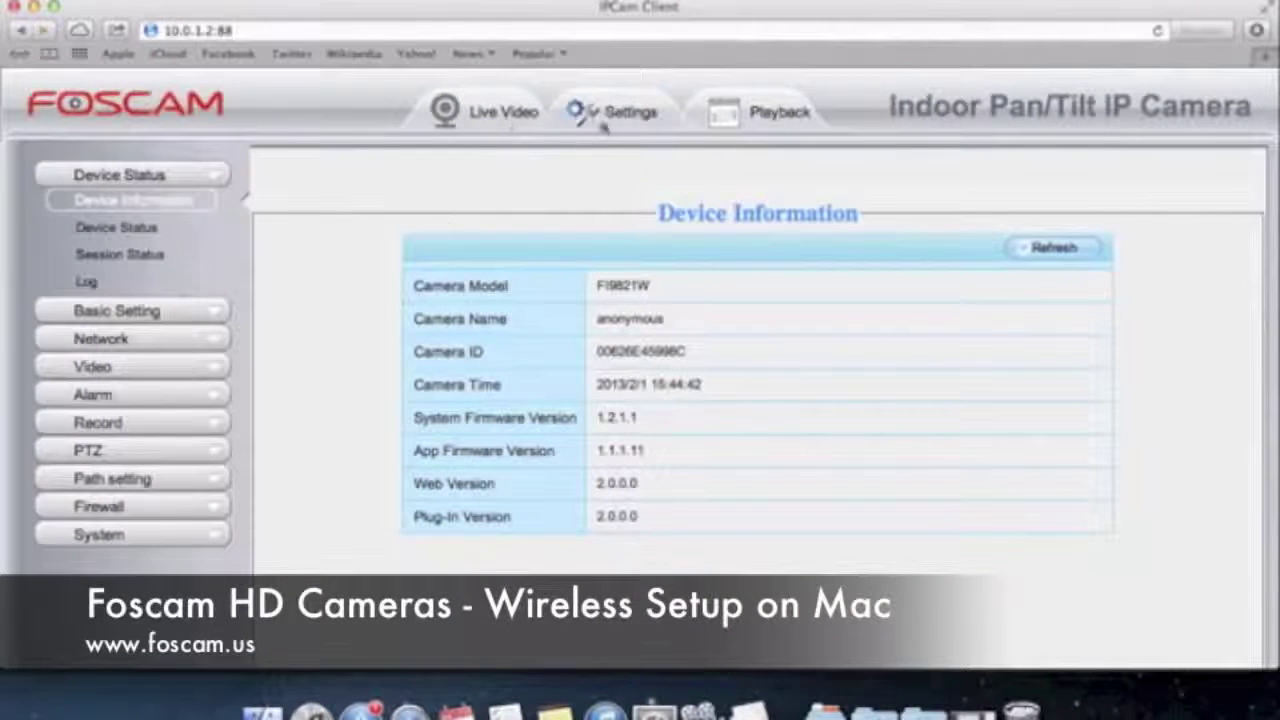
click(160, 344)
click(152, 339)
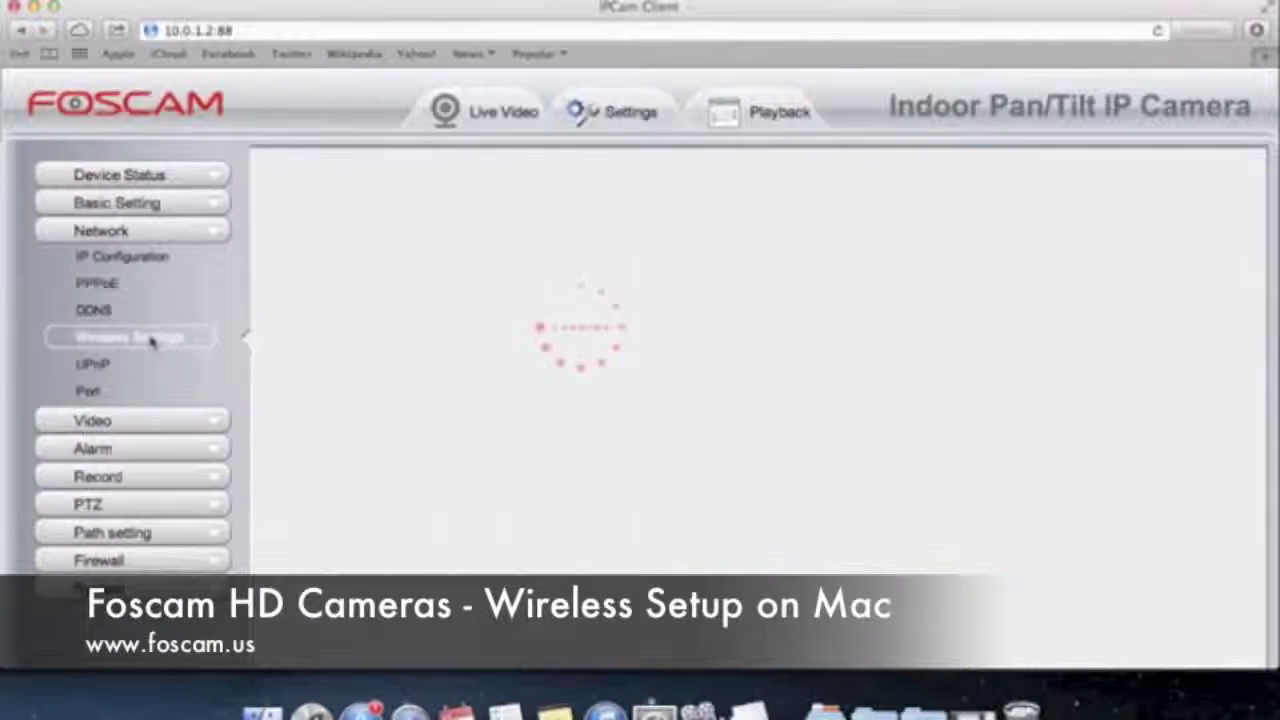